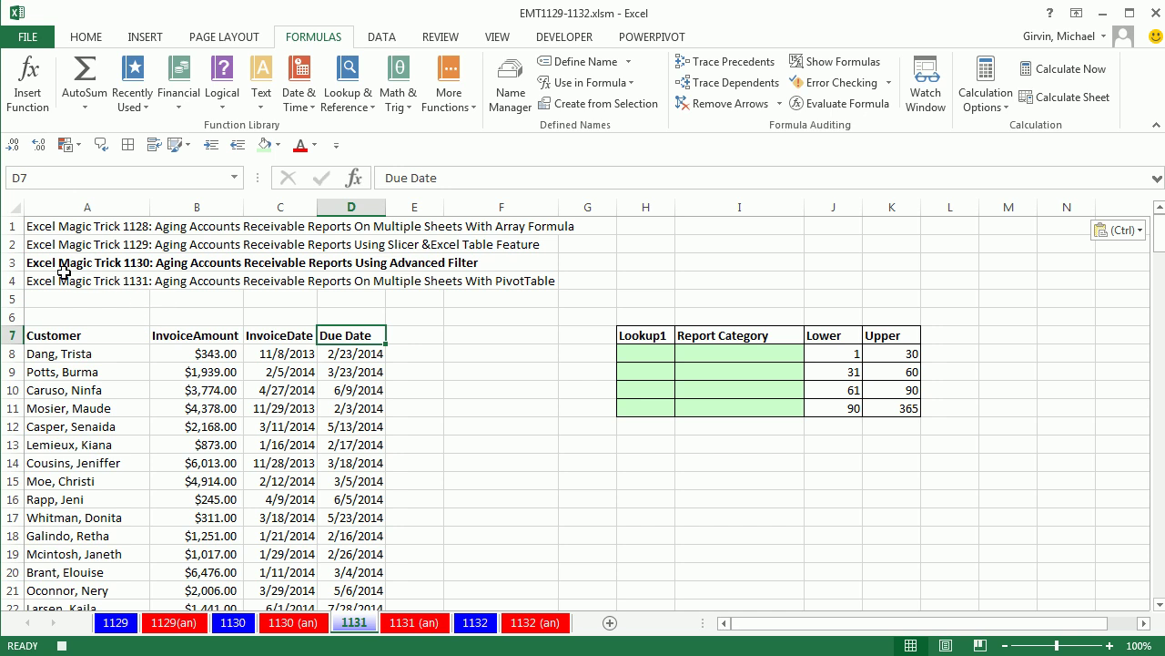
Bold the Excel Magic Trick 1131 title in row 4 and remove bold from the 1130 title in row 3
drag(41, 279, 506, 285)
key(ctrl+b)
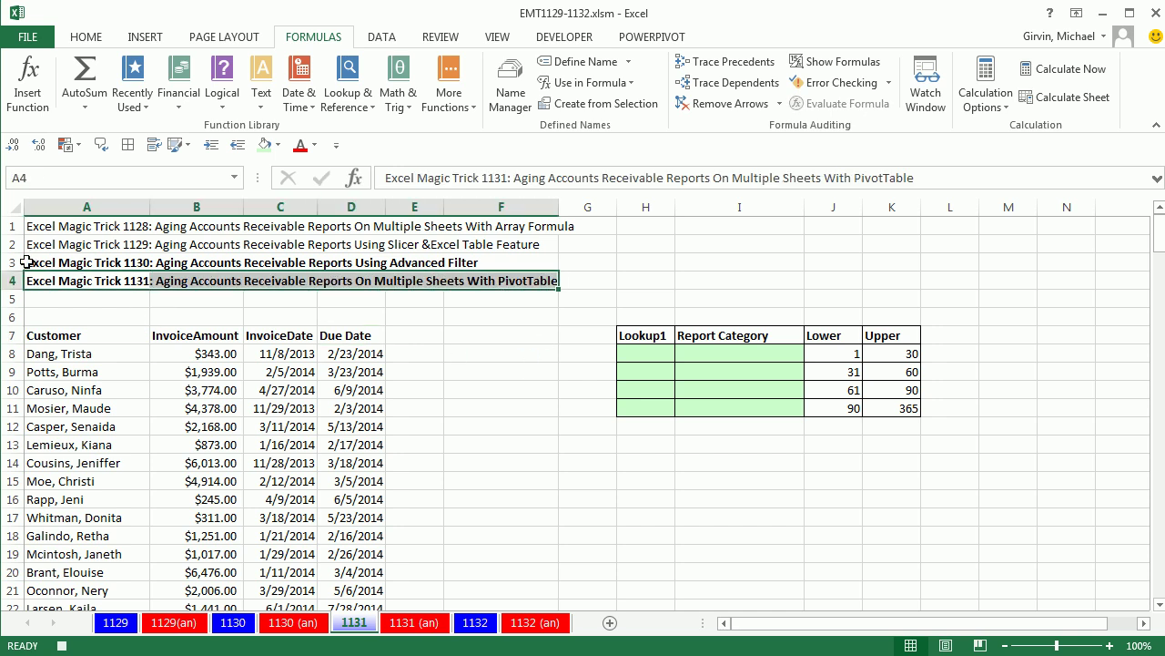
click(34, 263)
key(ctrl+b)
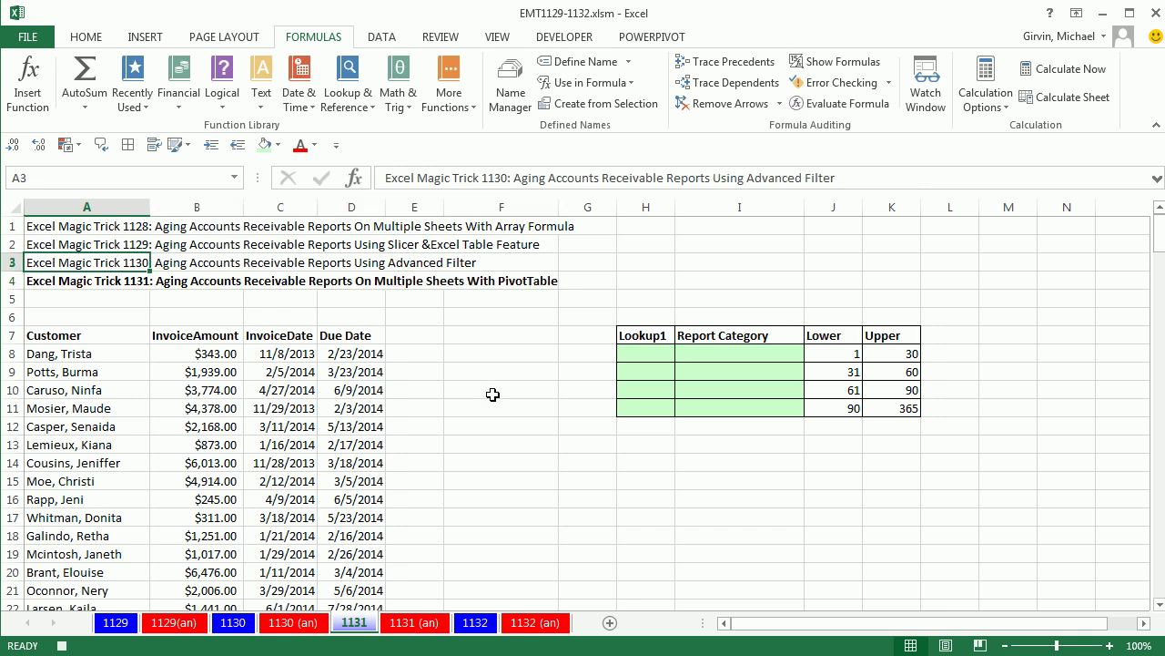
click(492, 393)
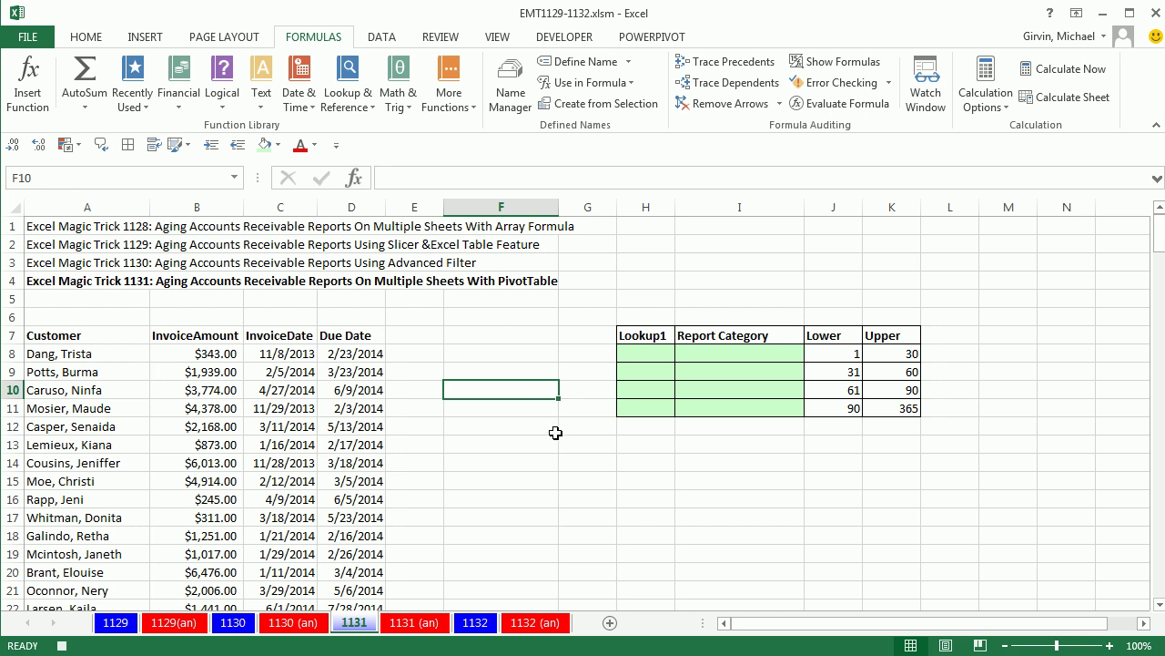
Add the column header Days Late in cell E7, beside Due Date
click(412, 332)
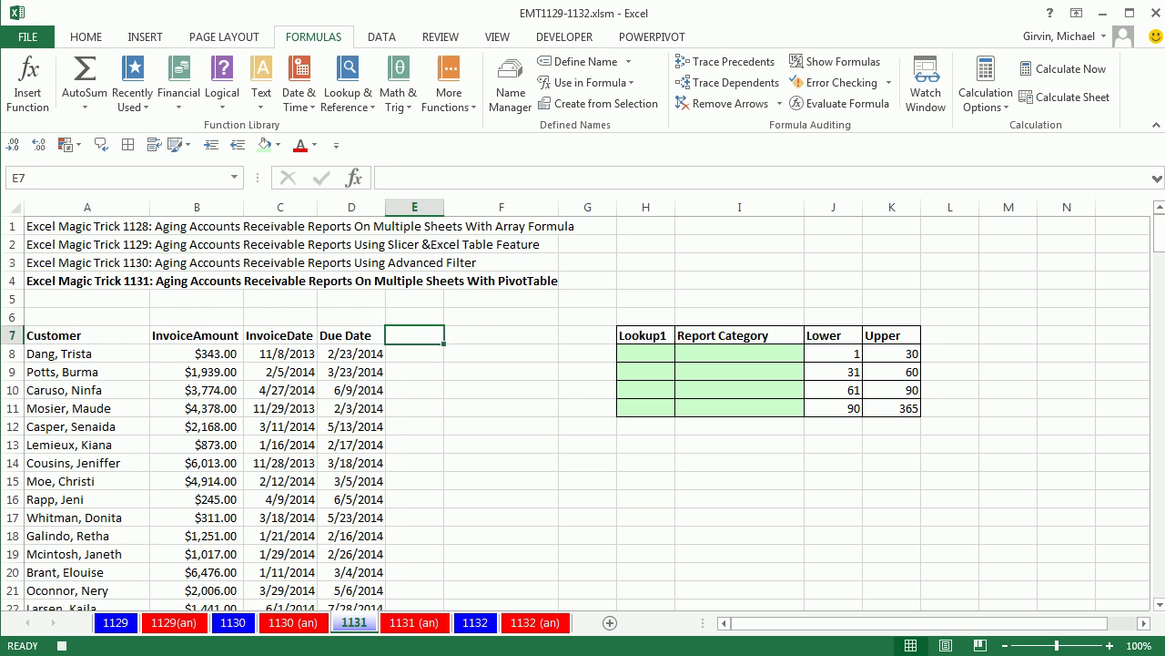
text(Date)
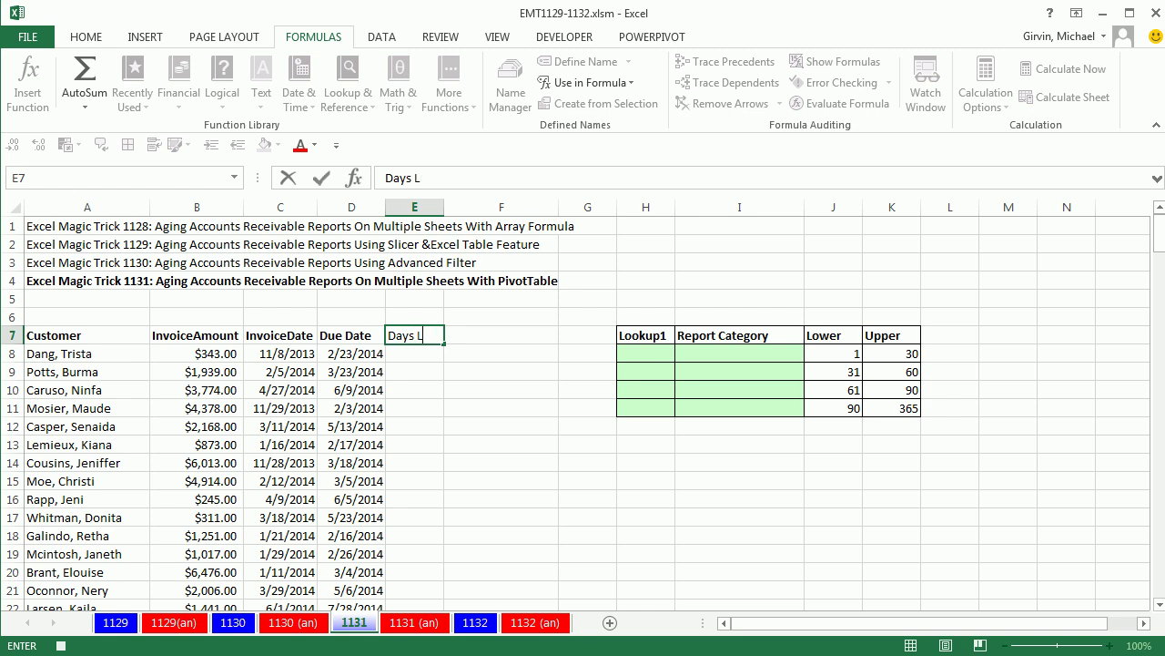
key(Return)
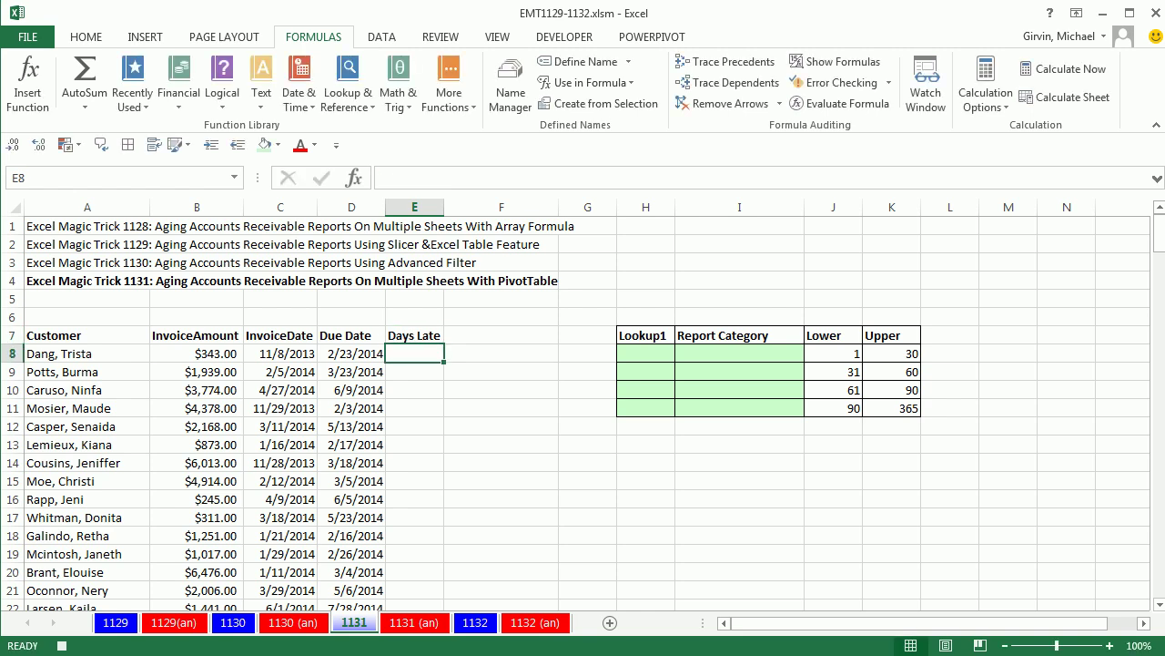
Calculate days late with =D8-C8 in cell E8 and fill the formula down the column for all invoices
text(=)
key(Left)
text(-)
key(Left)
key(Left)
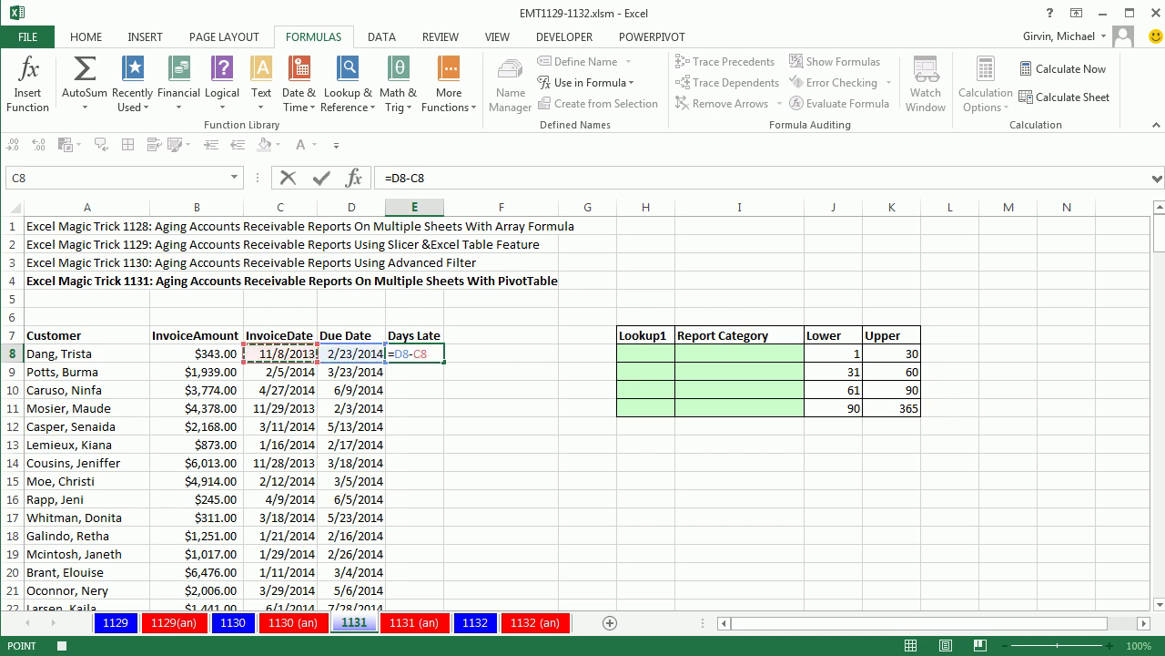
key(ctrl+Return)
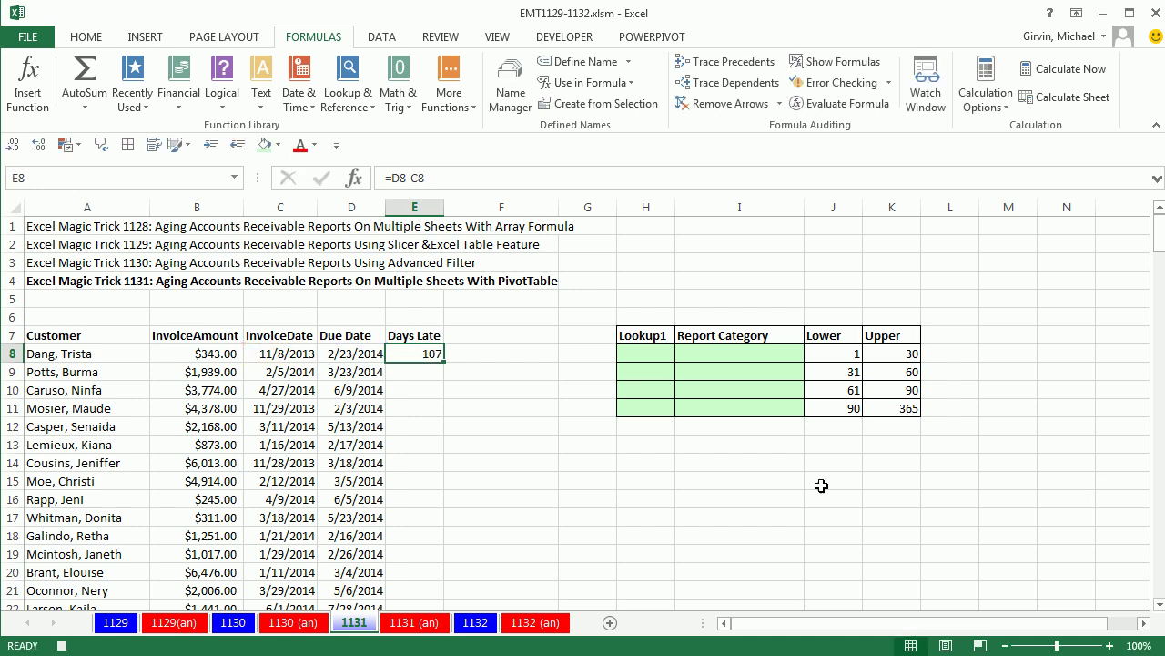
double_click(444, 362)
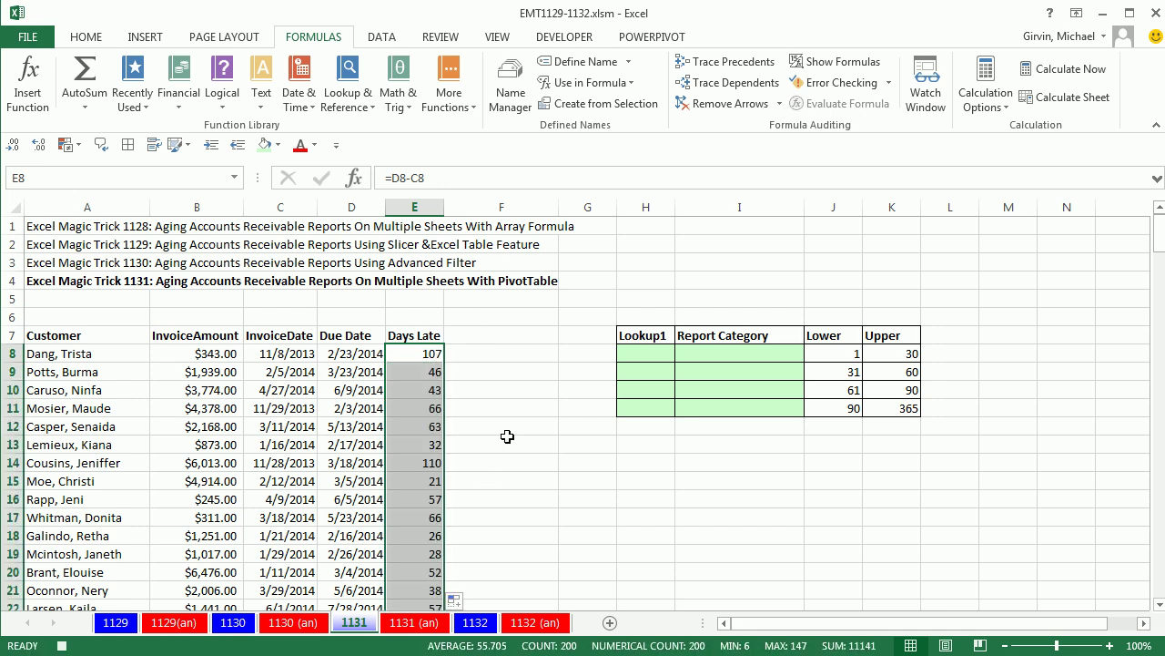
Build the lookup table's Report Category labels with =J8&" >= Days Late <= "&K8 in I8, filled down to I11
click(715, 358)
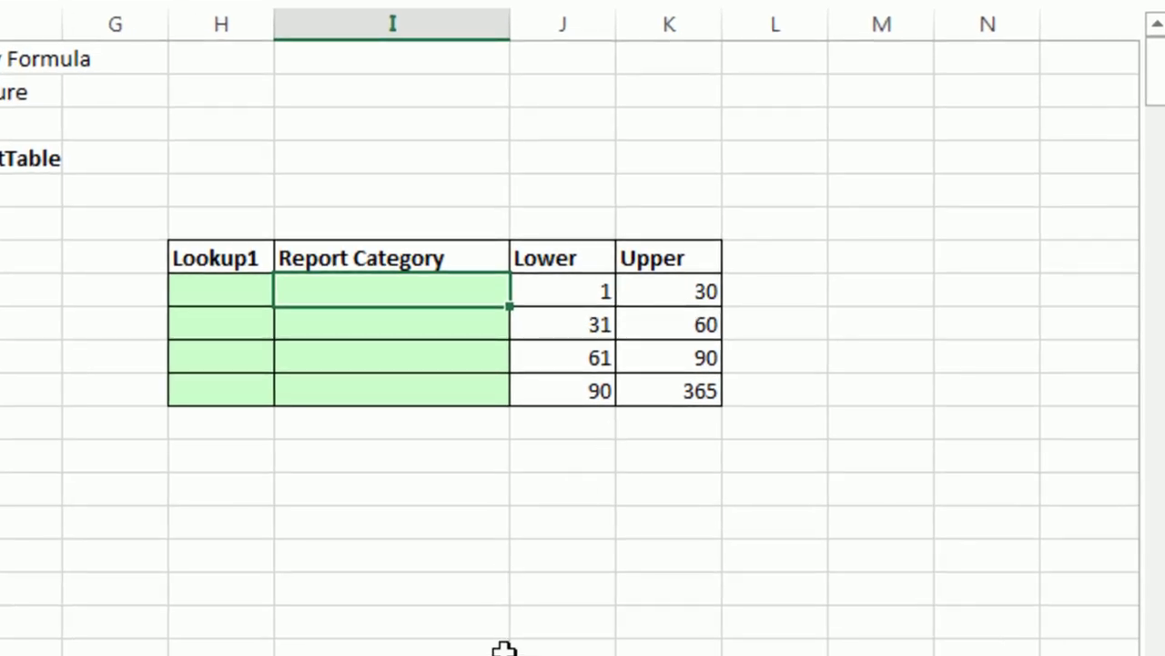
text(=)
key(Right)
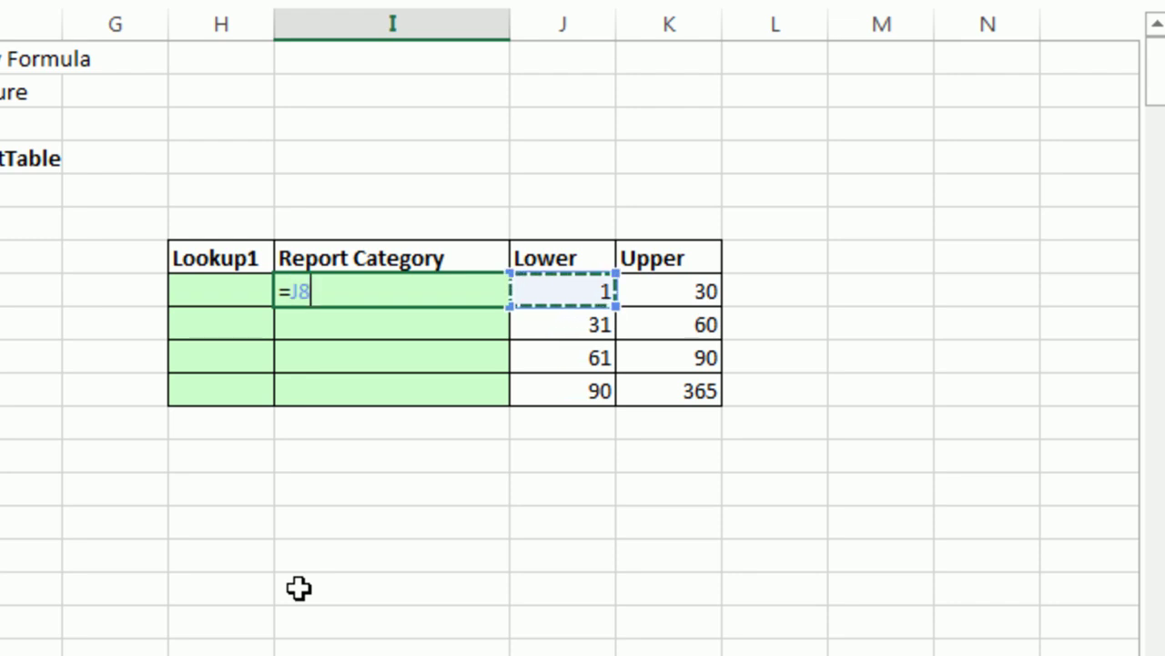
text(&)
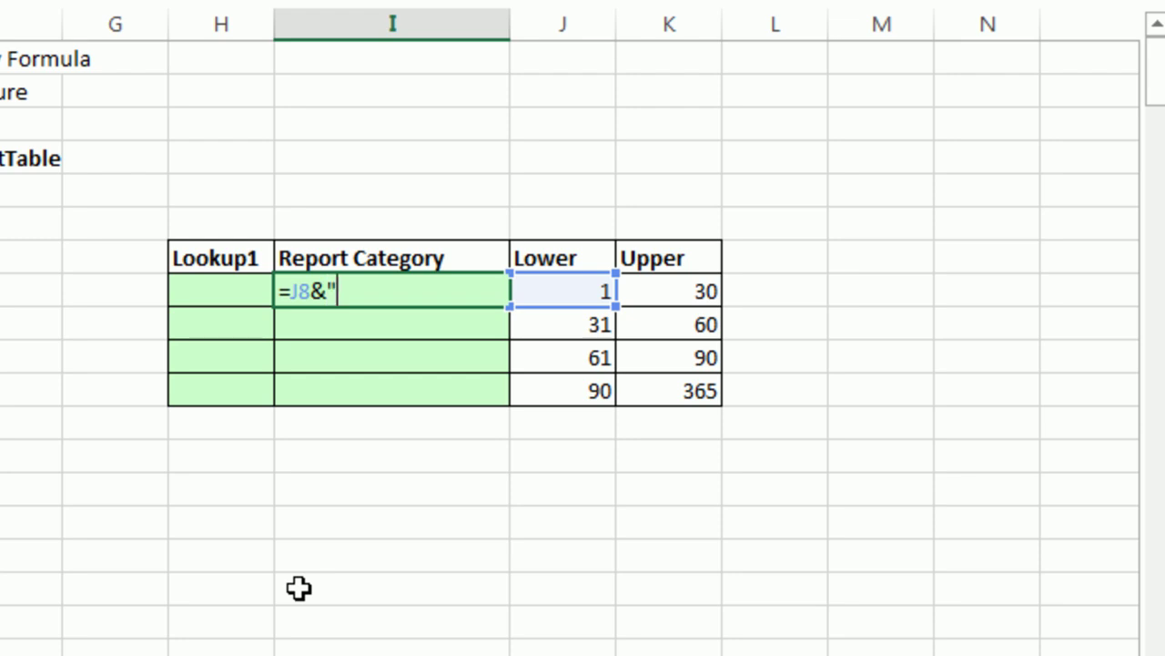
text(" >= Days )
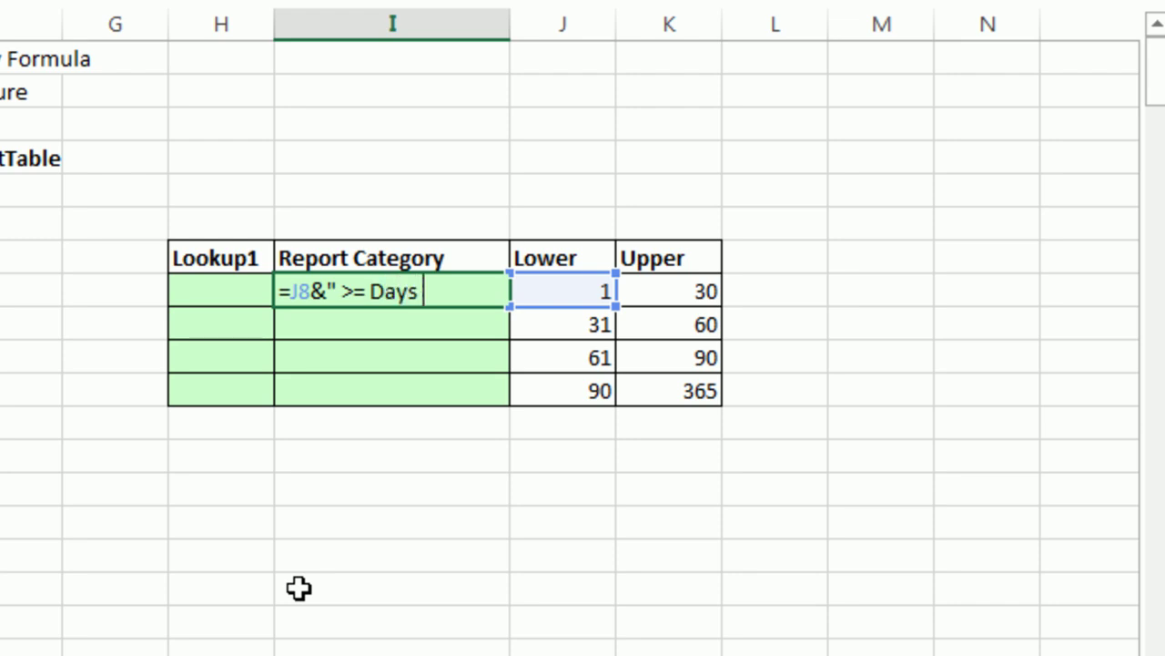
text(Late <=)
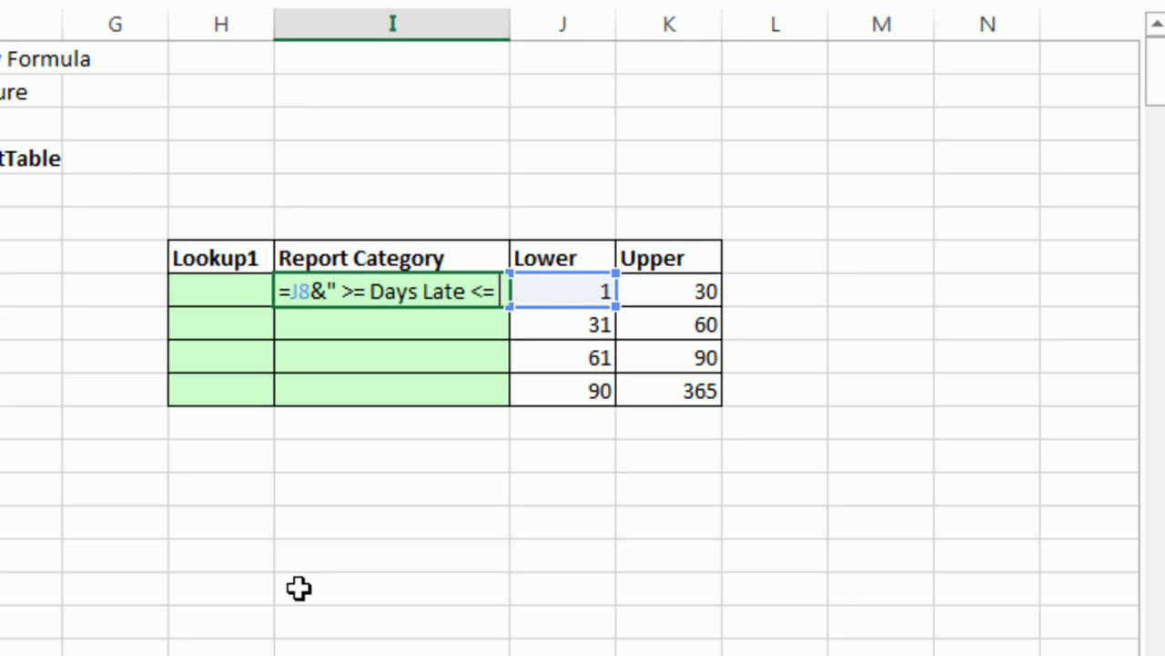
text( "&)
click(683, 291)
key(ctrl+Return)
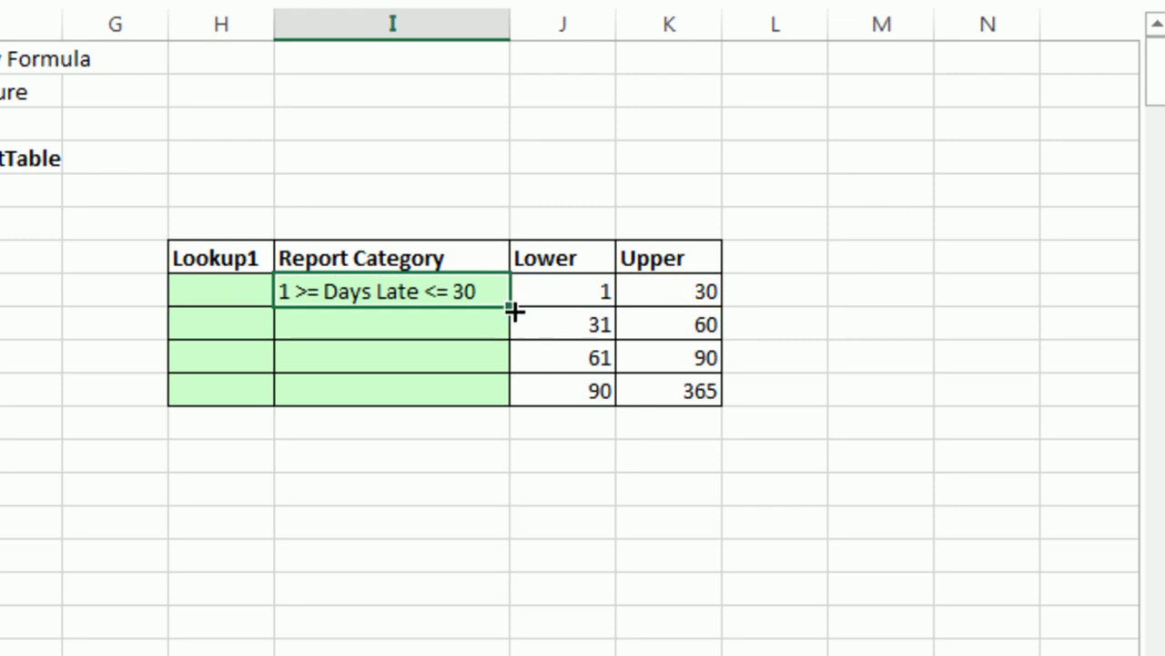
double_click(509, 309)
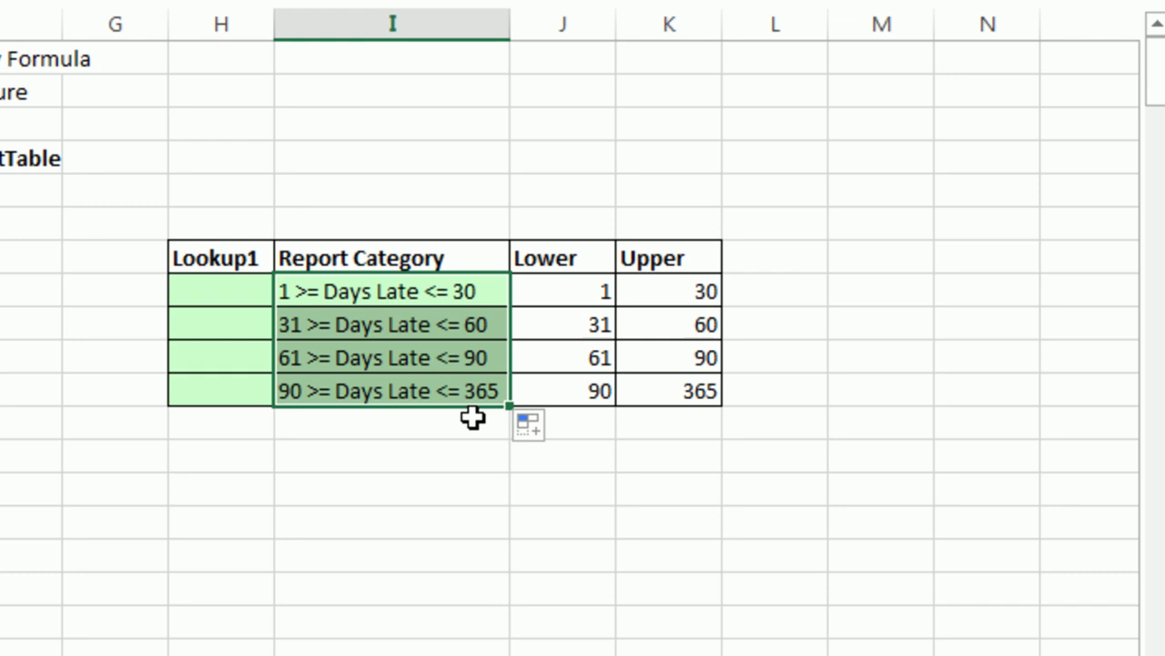
Link the Lookup1 column to the Lower limits with =J8 in H8, filled down to H11
click(229, 285)
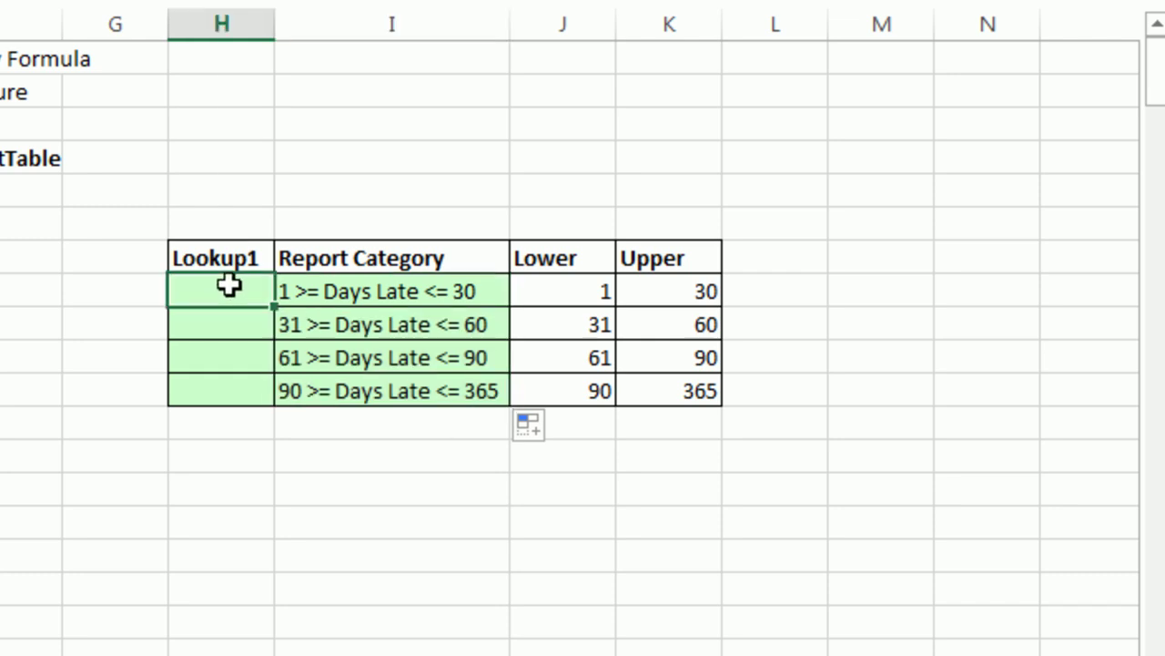
text(=)
click(582, 291)
key(ctrl+Return)
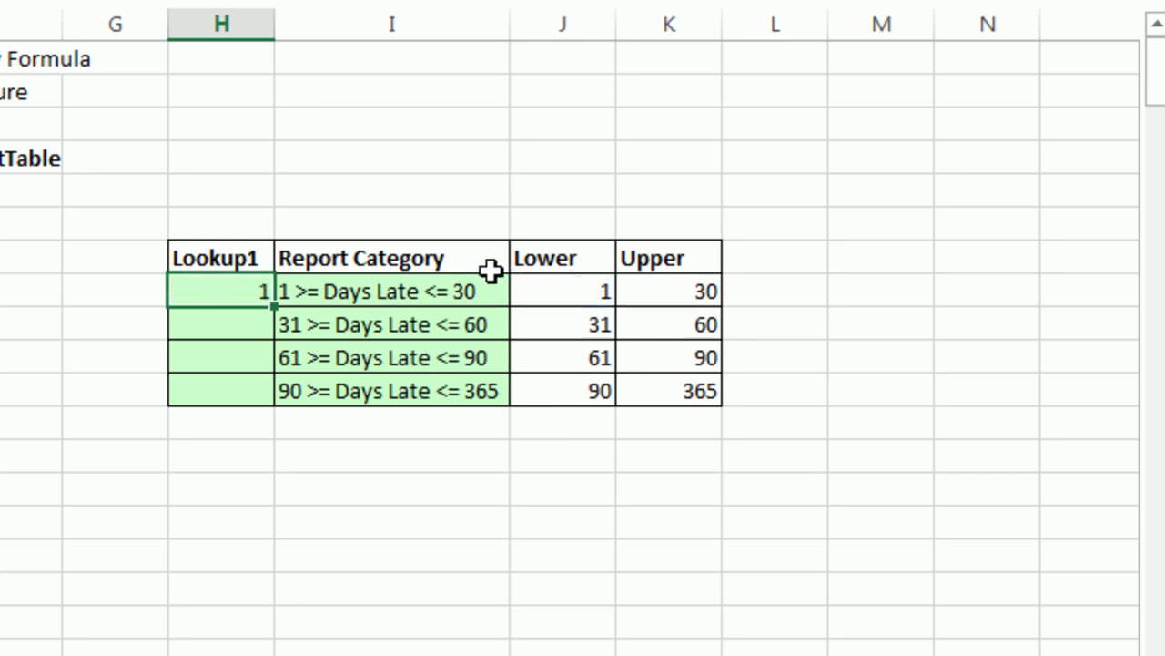
drag(276, 306, 281, 406)
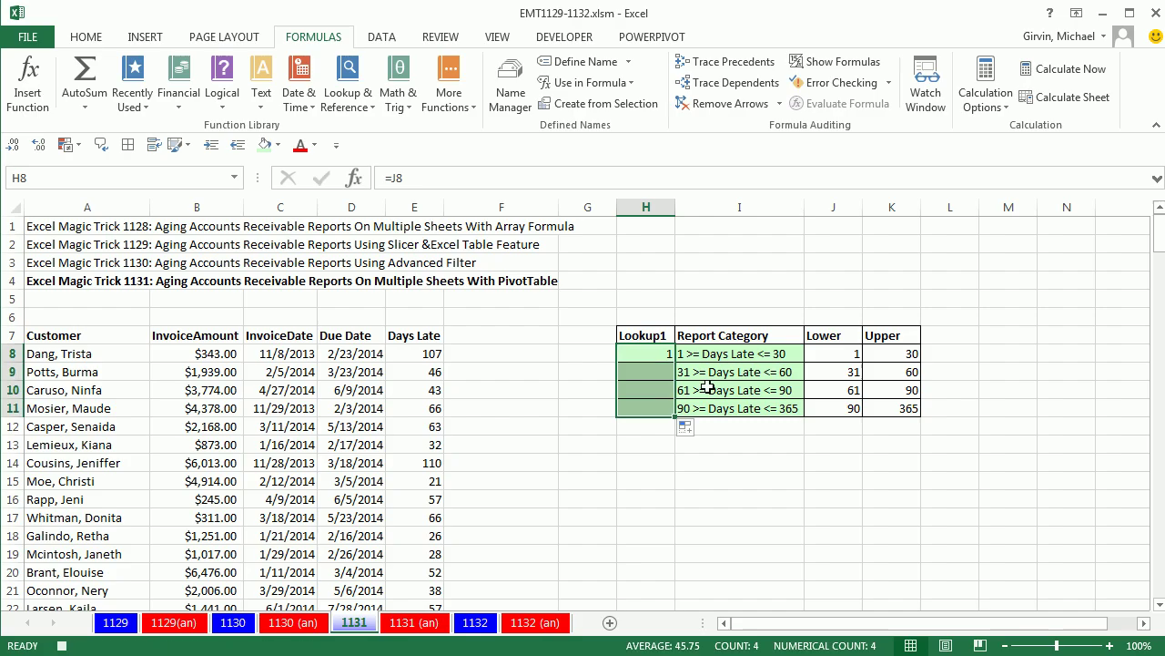
Add the column header Report Category in cell F7, beside Days Late
click(458, 333)
text(R)
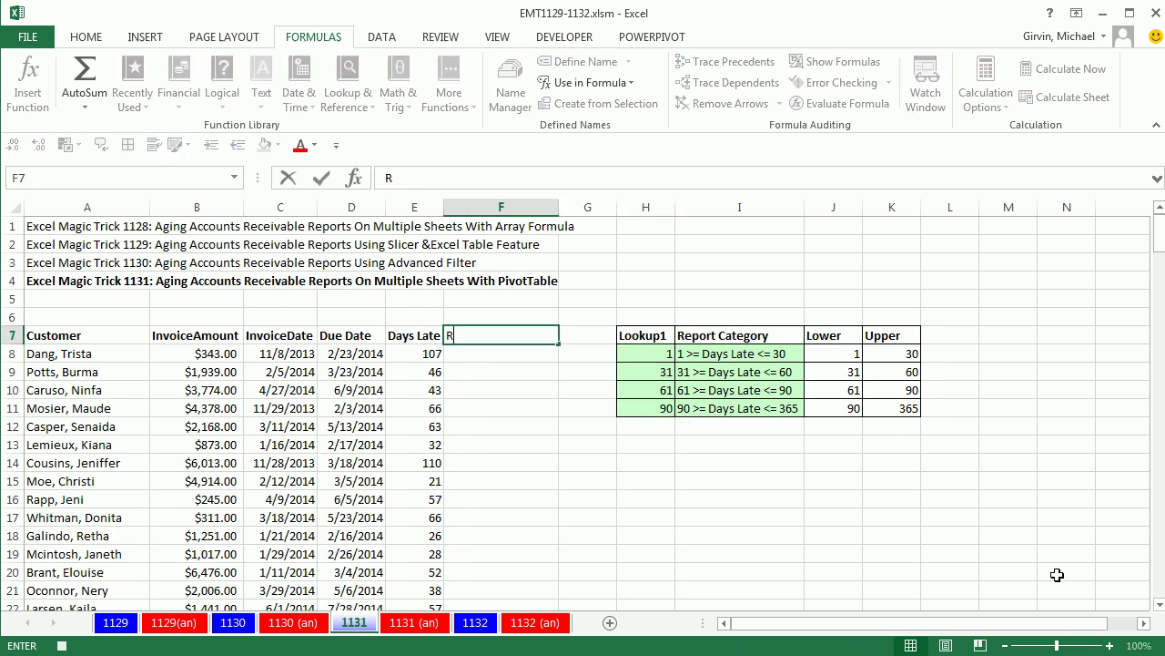
text(eport Category)
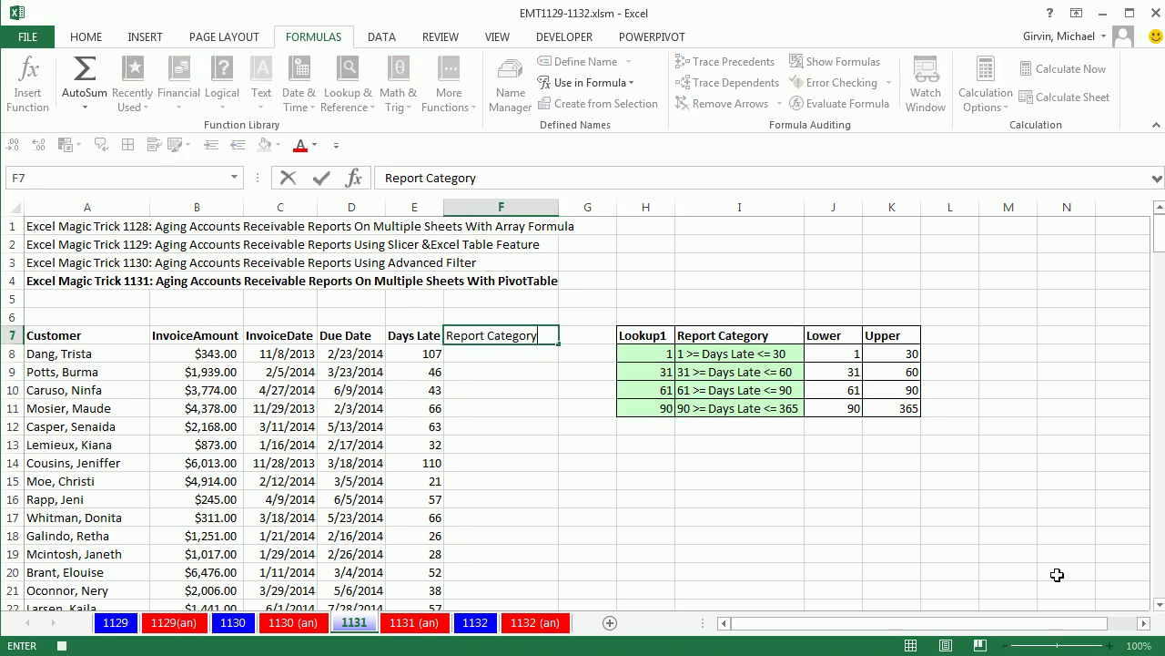
key(Return)
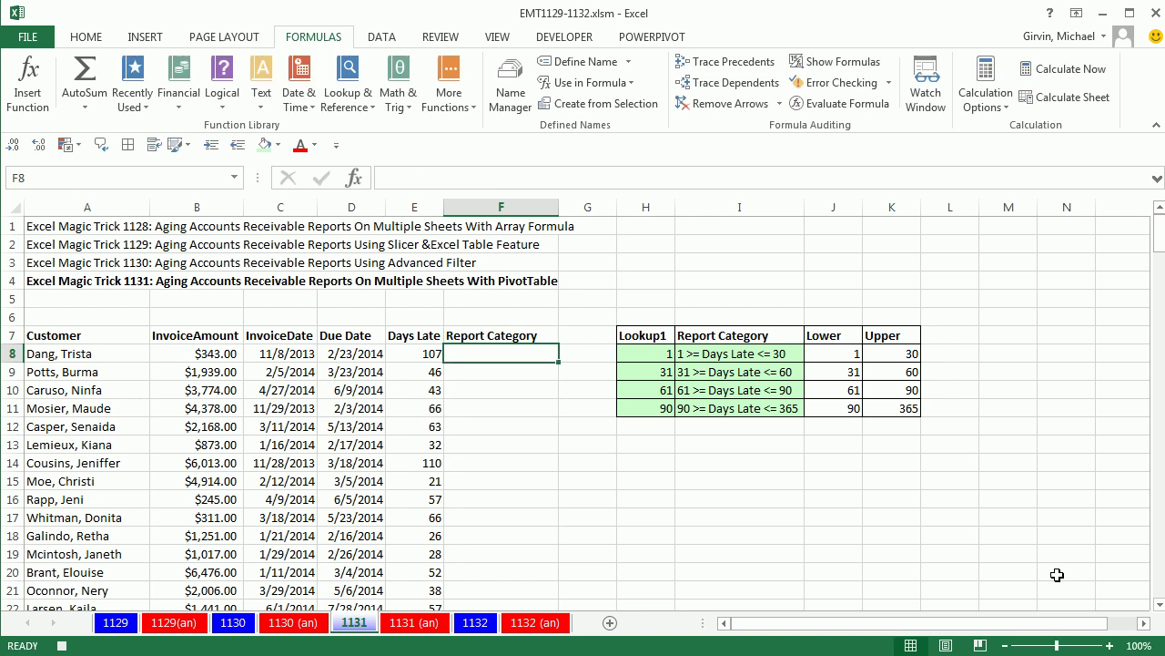
Enter =VLOOKUP(E8,$H$8:$I$11,2) in F8, filled down for all invoices, and autofit column F
text(=vl)
key(Tab)
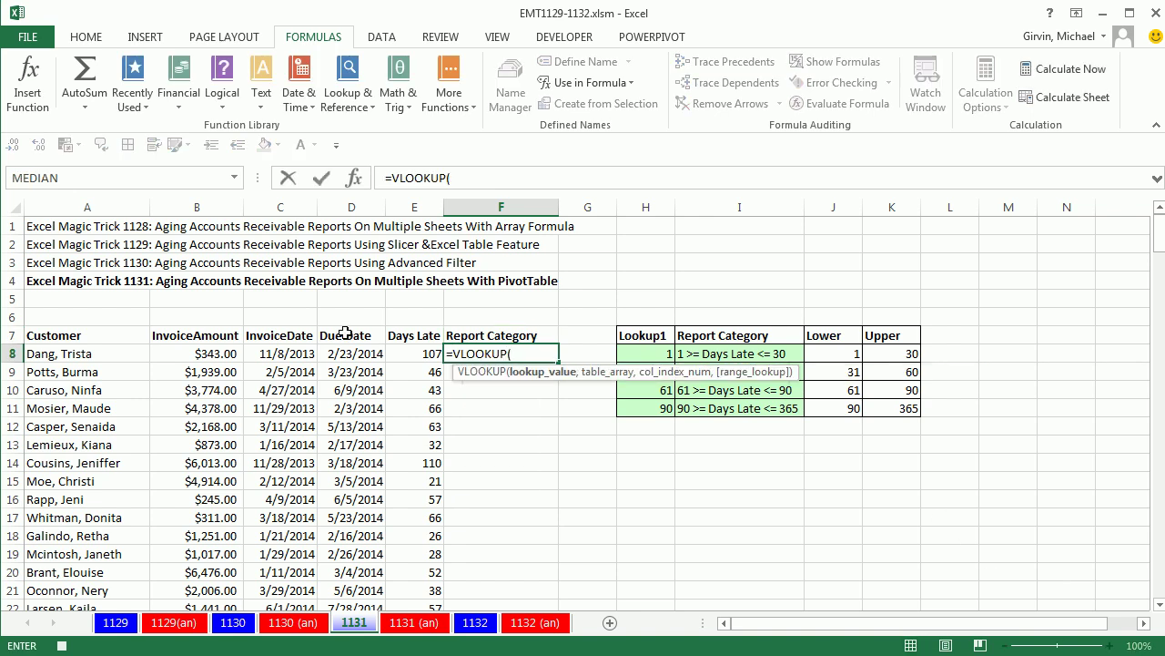
click(405, 353)
text(,)
drag(632, 354, 750, 416)
key(F4)
text(,2)
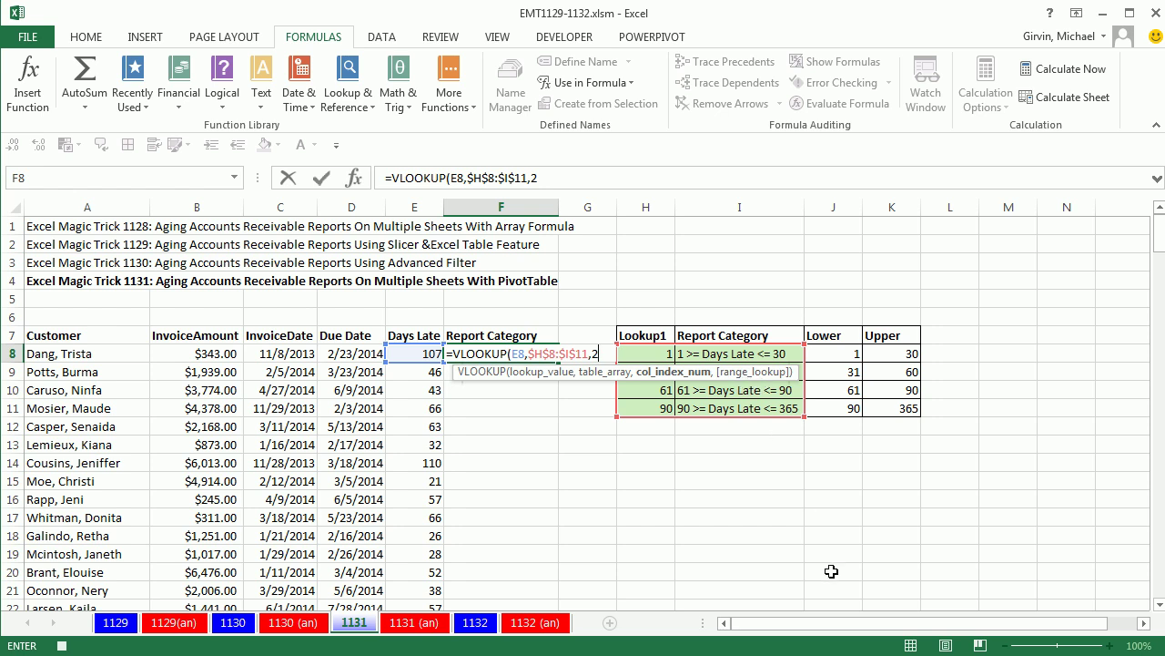
key(ctrl+Return)
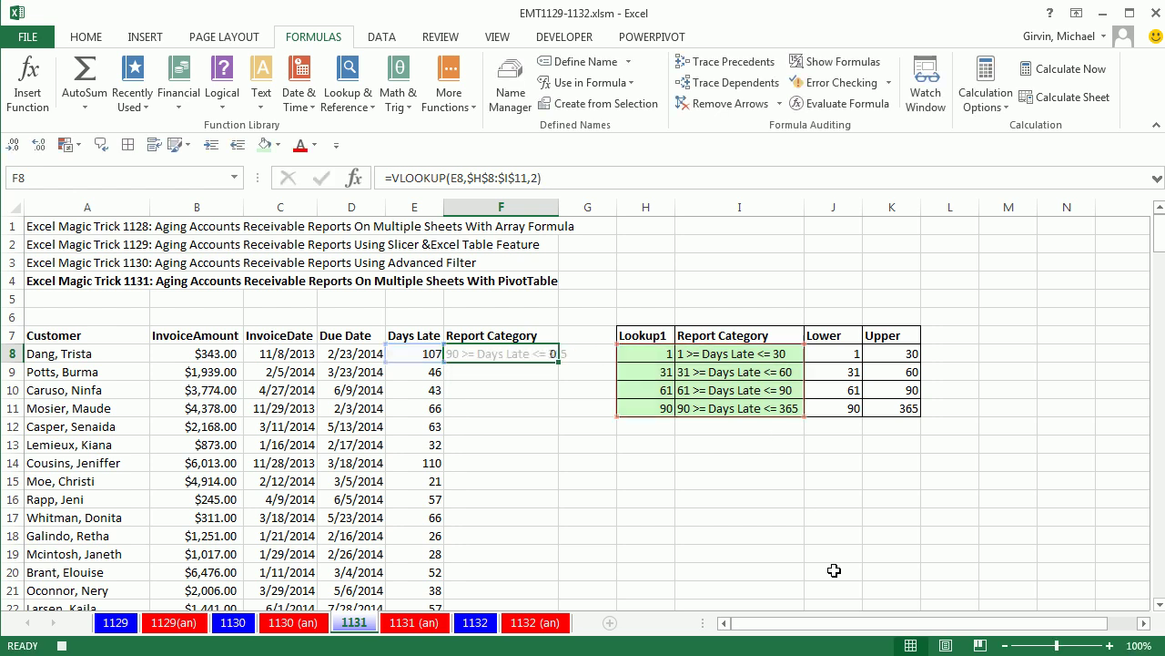
double_click(558, 361)
double_click(560, 207)
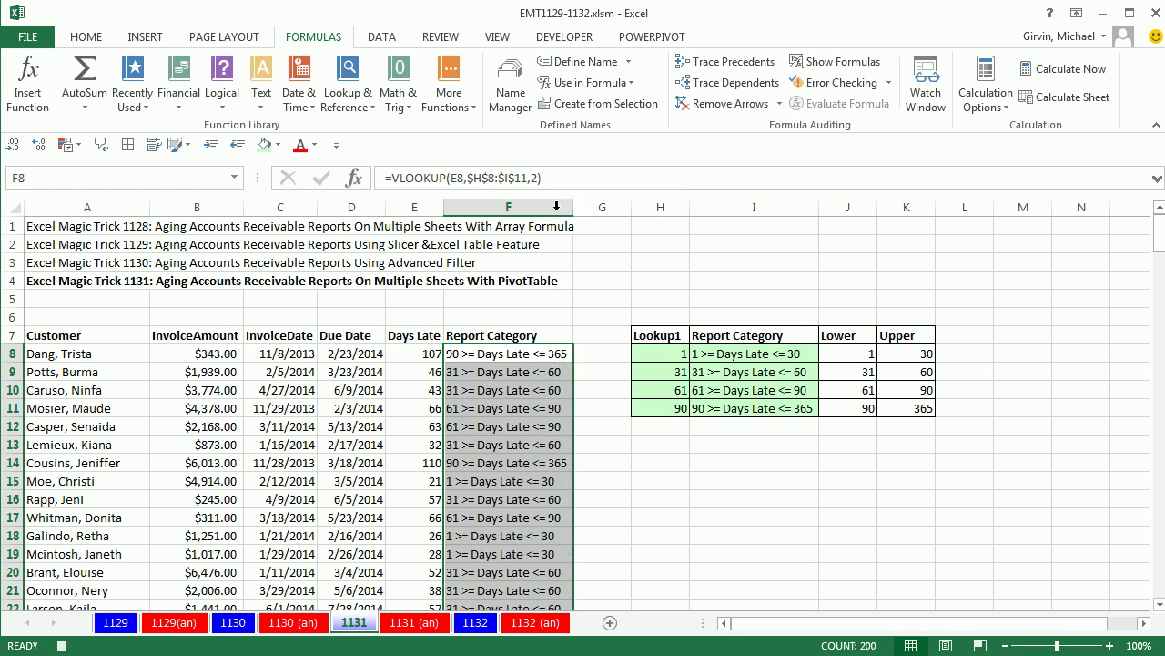
click(424, 380)
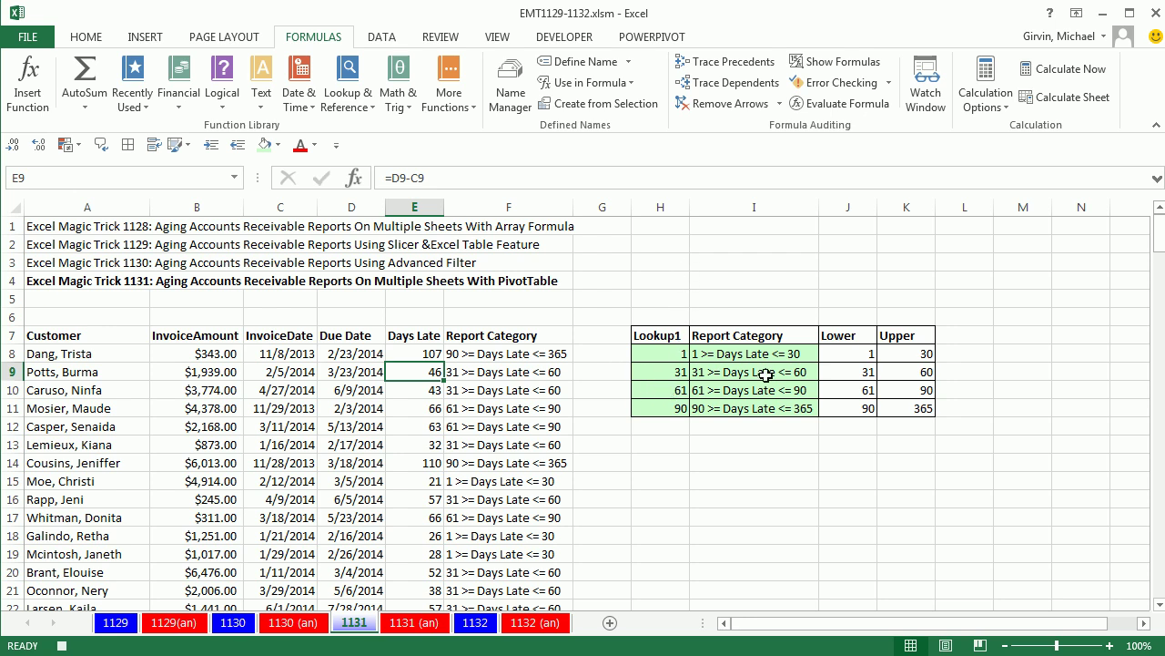
click(401, 353)
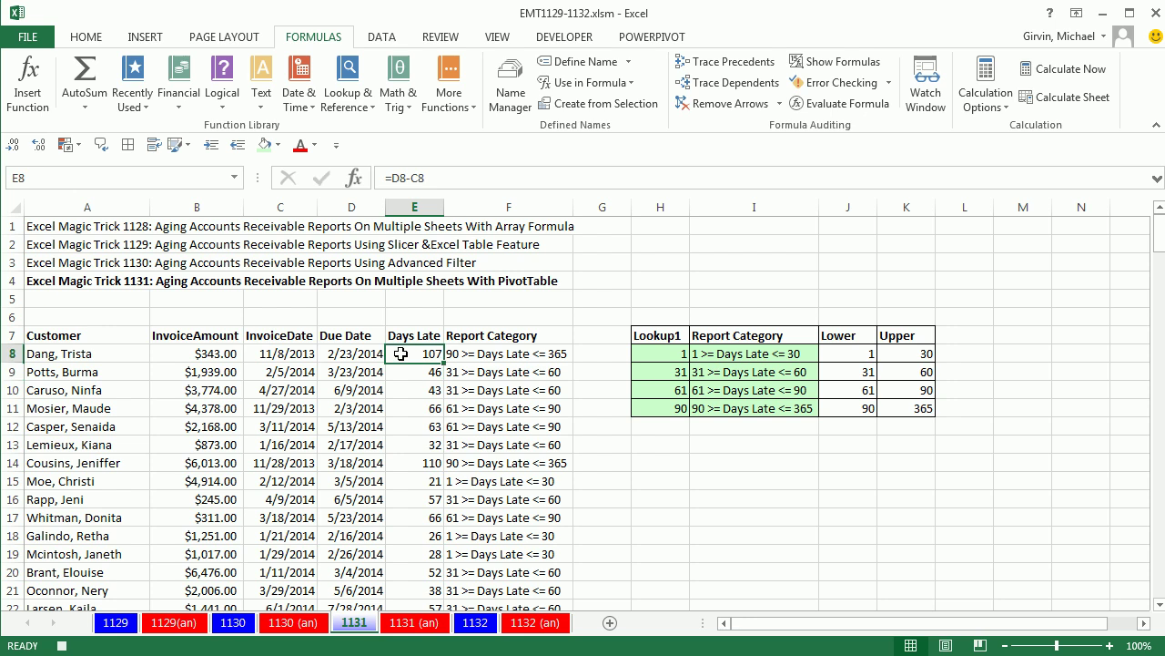
click(726, 411)
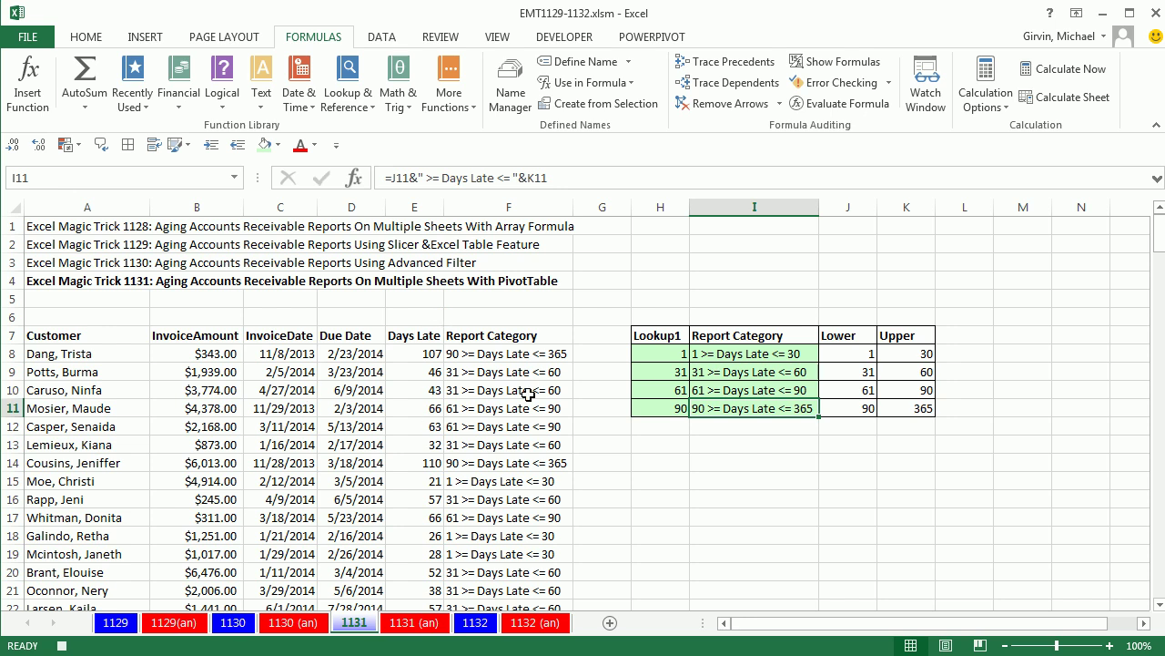
Create a PivotTable from the invoice data range A7:F207 on a new worksheet
click(288, 390)
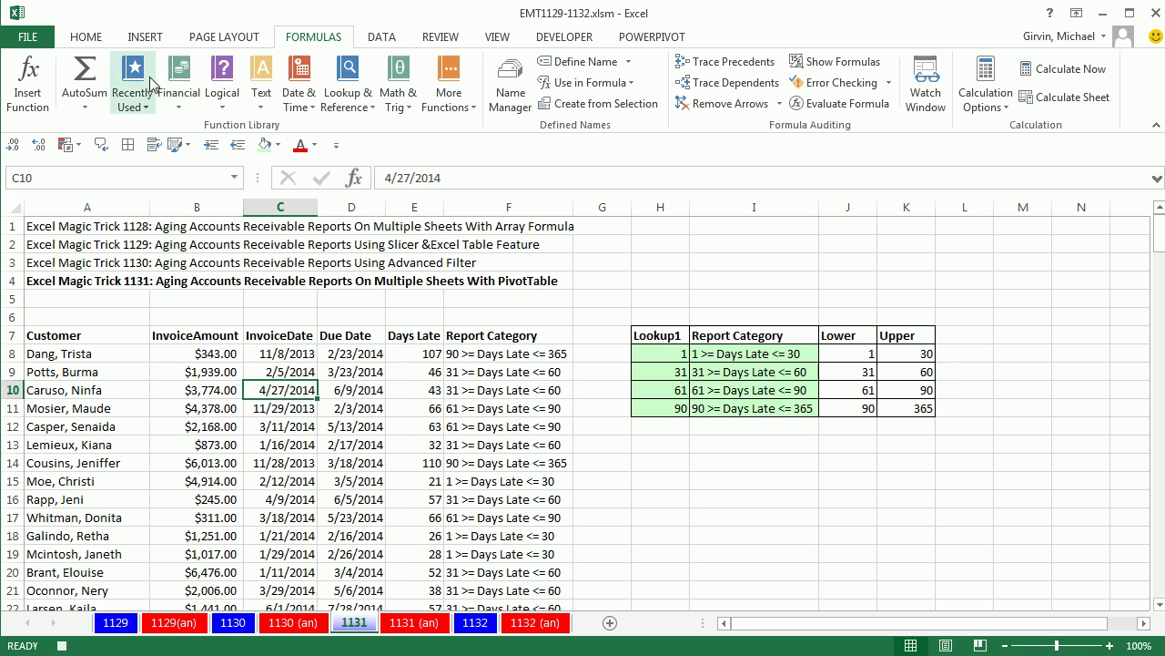
click(145, 36)
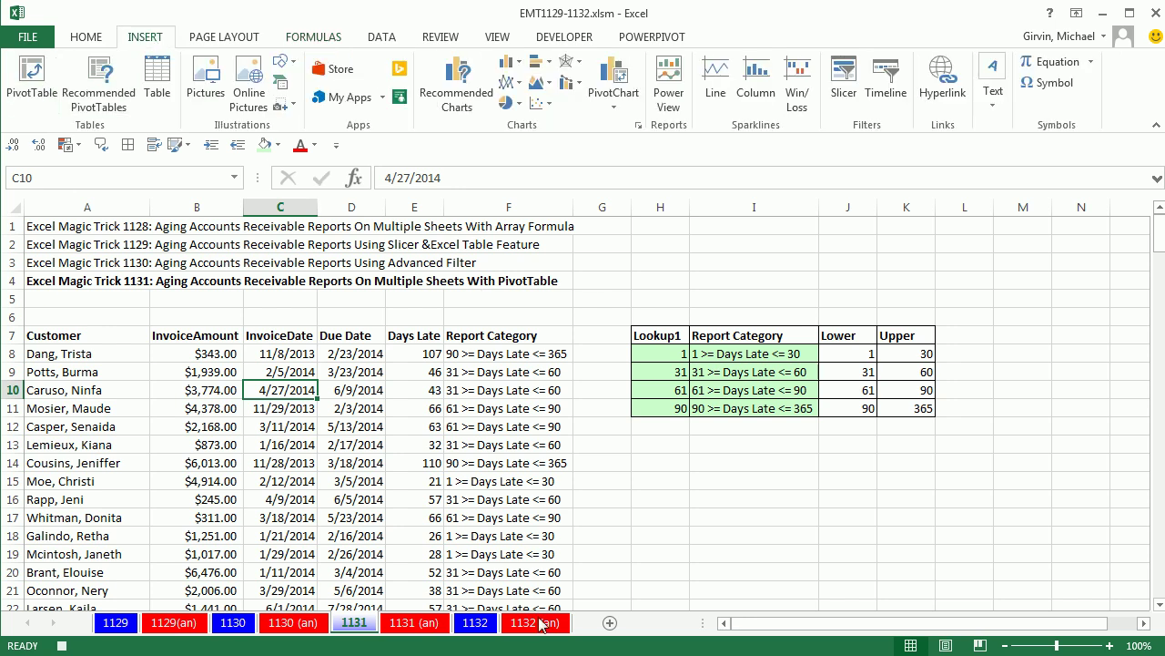
key(alt)
key(n)
key(v)
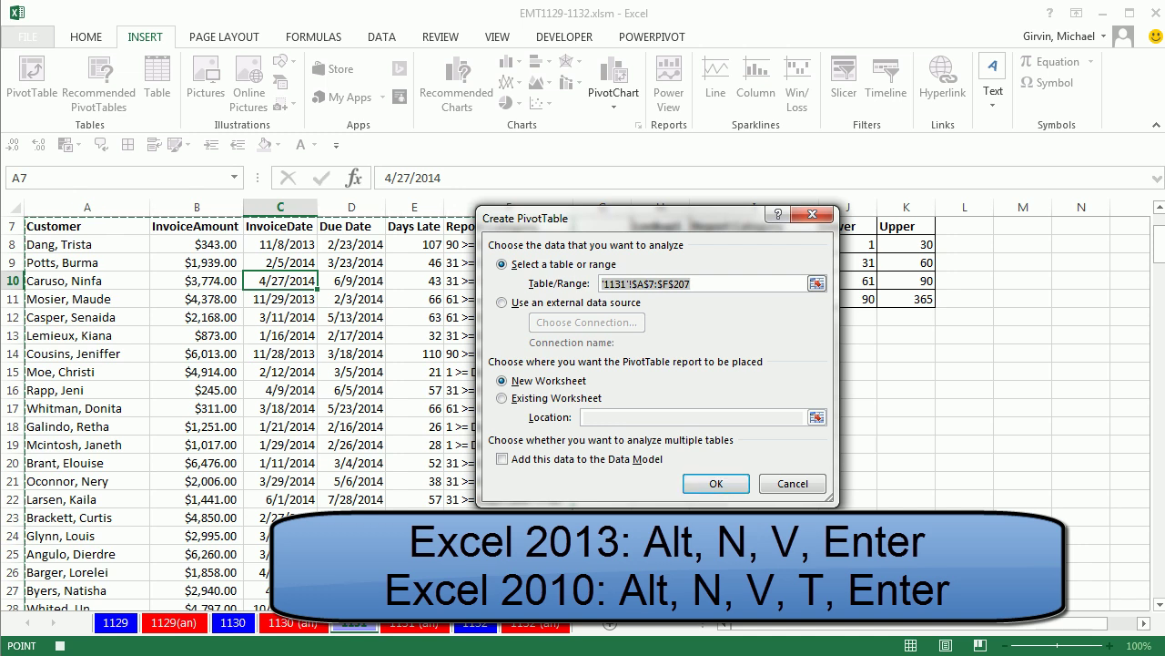
key(Return)
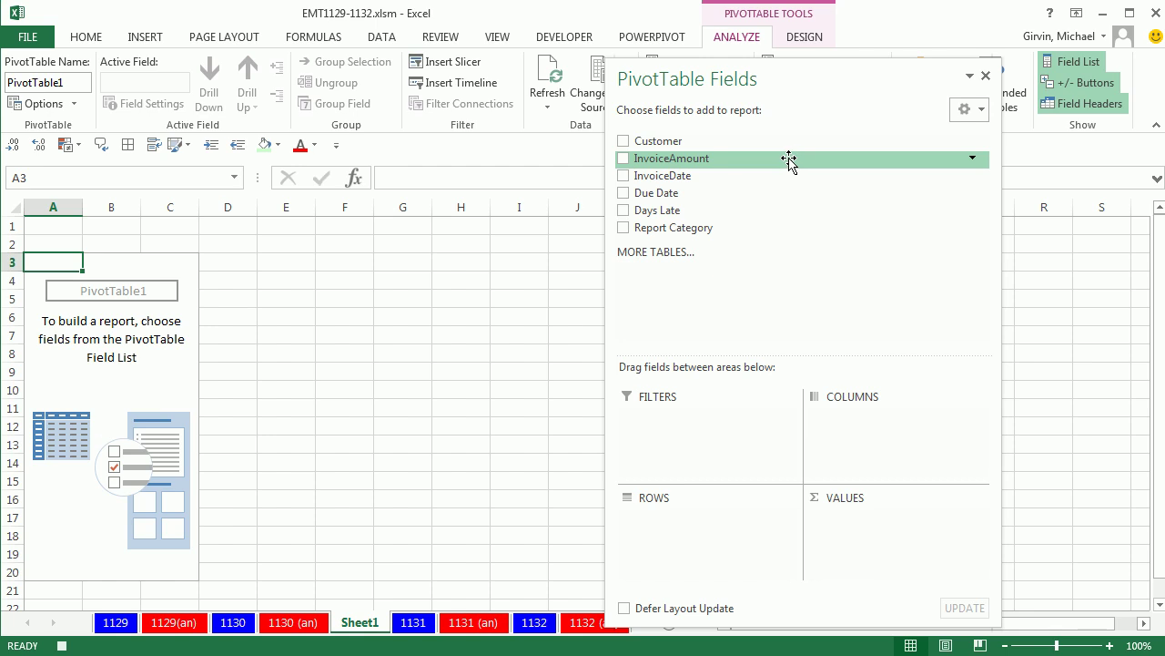
Add the Customer field to the PivotTable's Rows area
drag(672, 142, 675, 238)
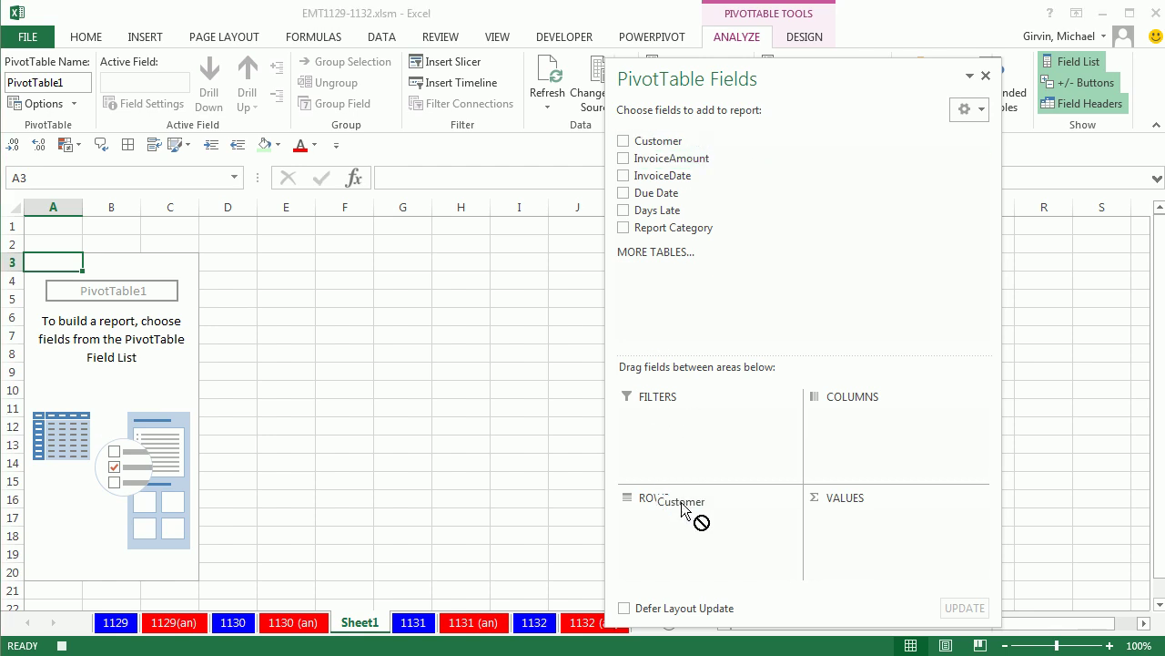
drag(682, 524, 683, 526)
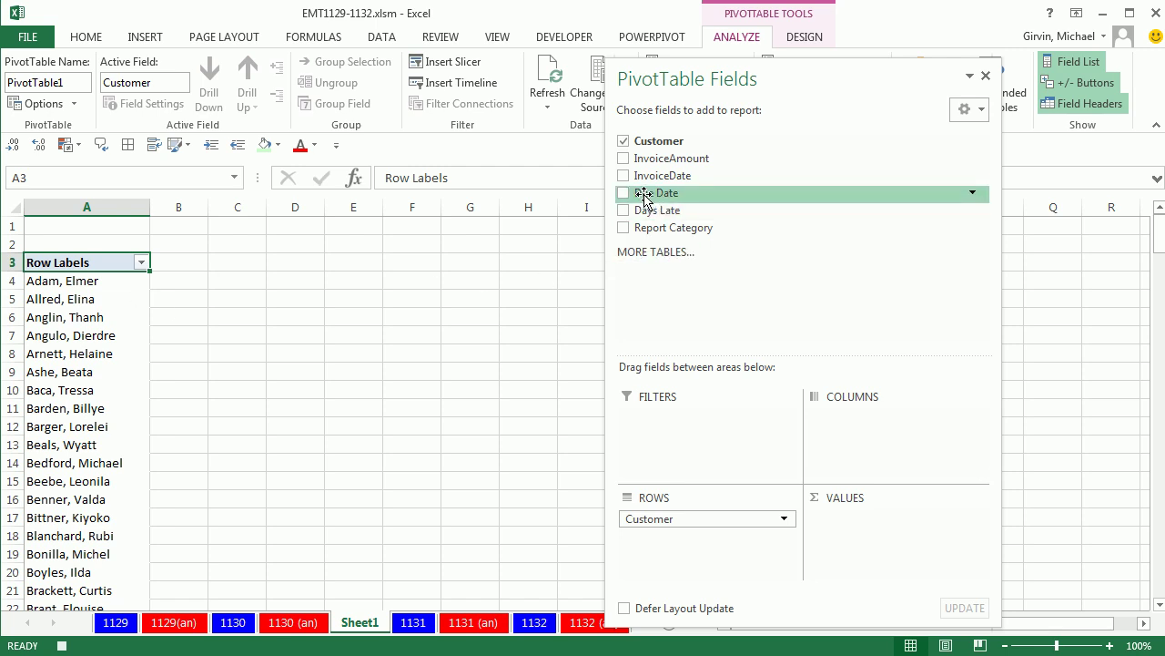
Try the Due Date field in the PivotTable's Values area and take it out again
drag(644, 198, 866, 539)
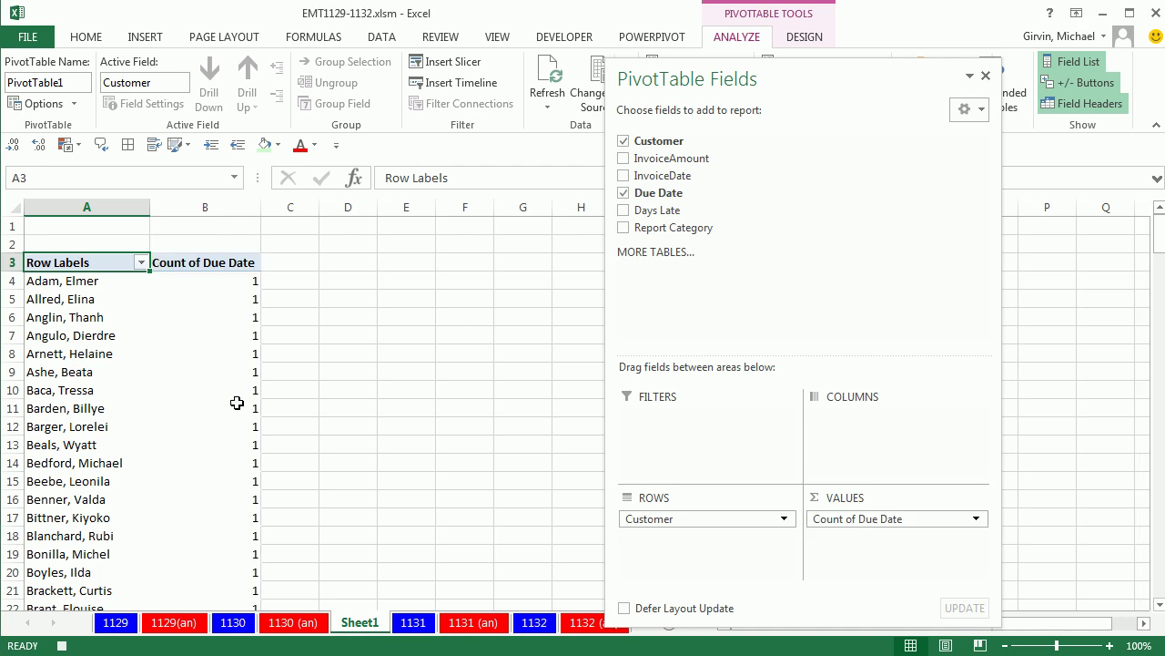
scroll(236, 410, down, 8)
scroll(231, 408, up, 9)
click(624, 193)
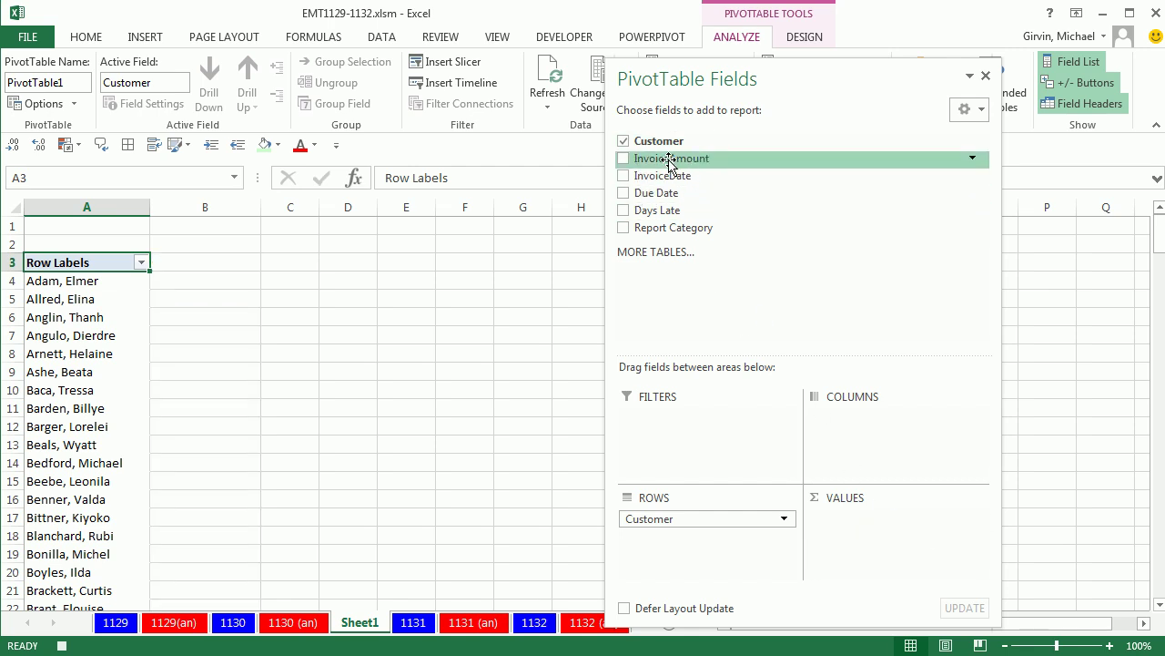
Add the InvoiceAmount and Days Late fields to the PivotTable's Values area
drag(669, 161, 888, 557)
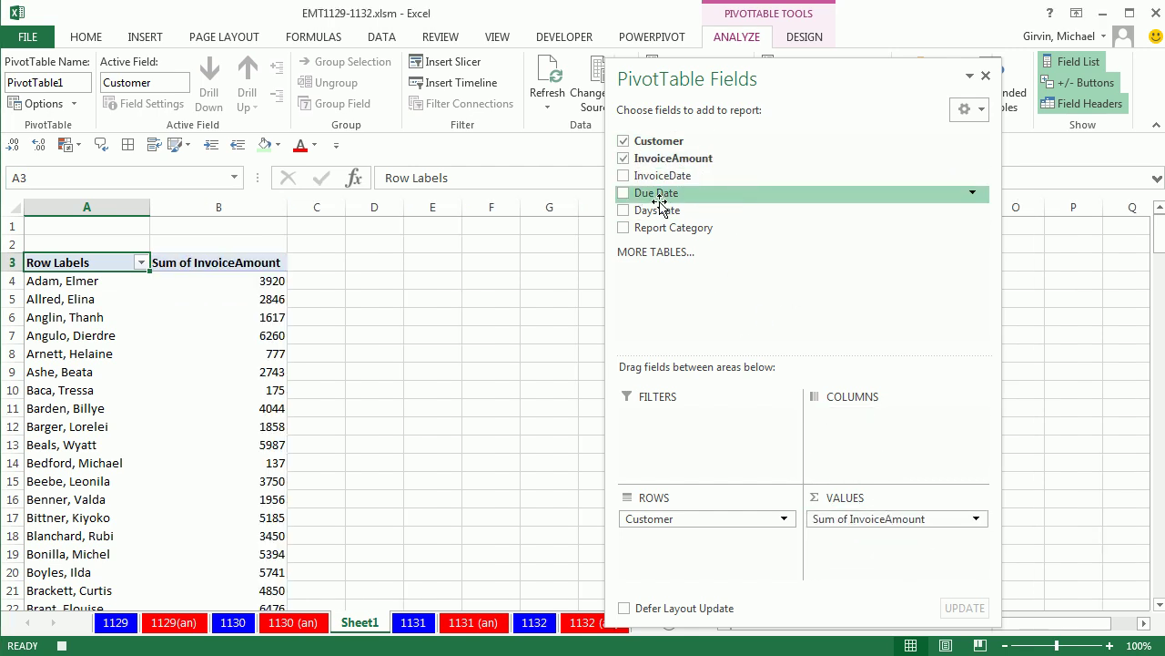
drag(660, 212, 839, 534)
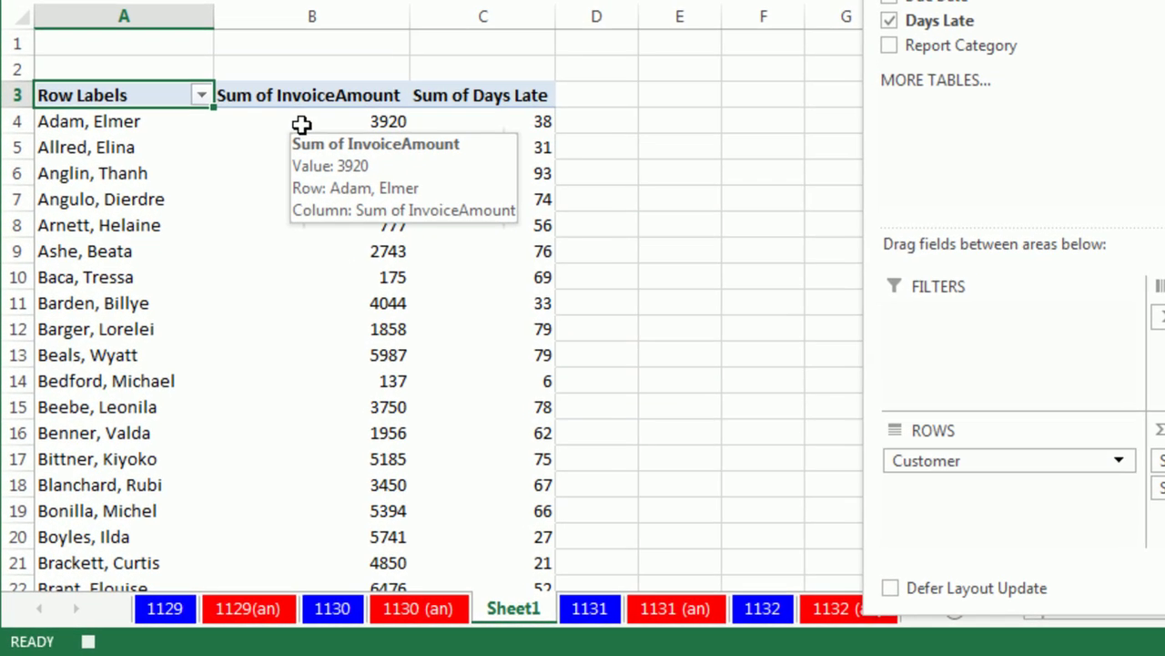
Set the invoice amount value field's custom name to InvoiceAmount with a trailing space and its number format to Currency
right_click(211, 283)
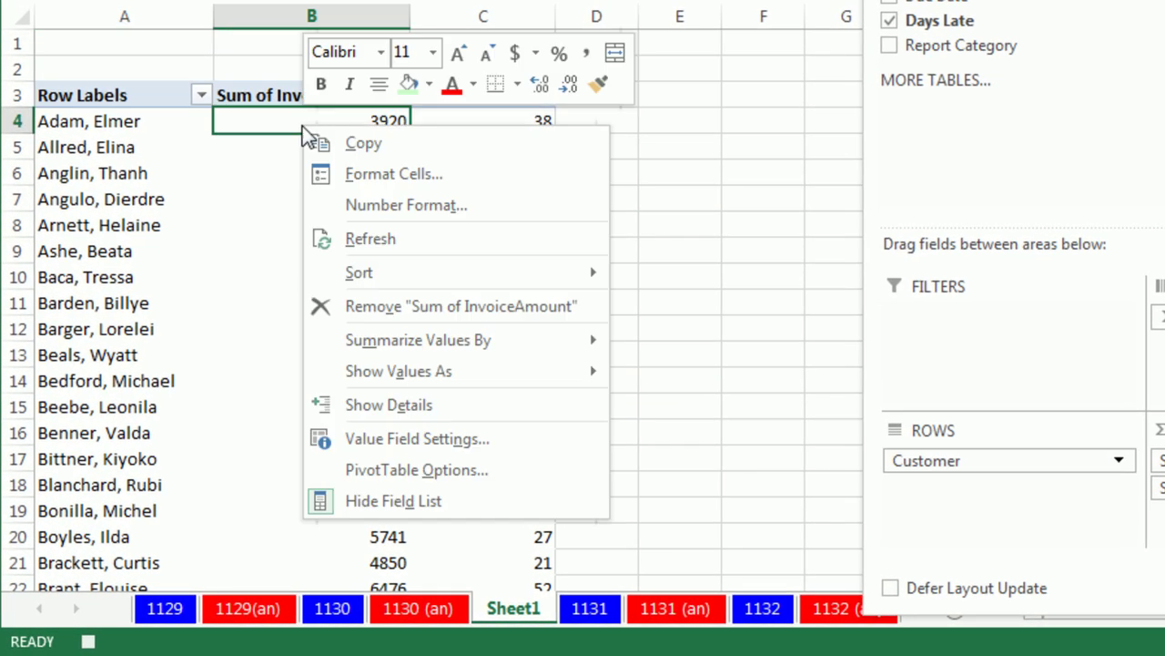
click(401, 438)
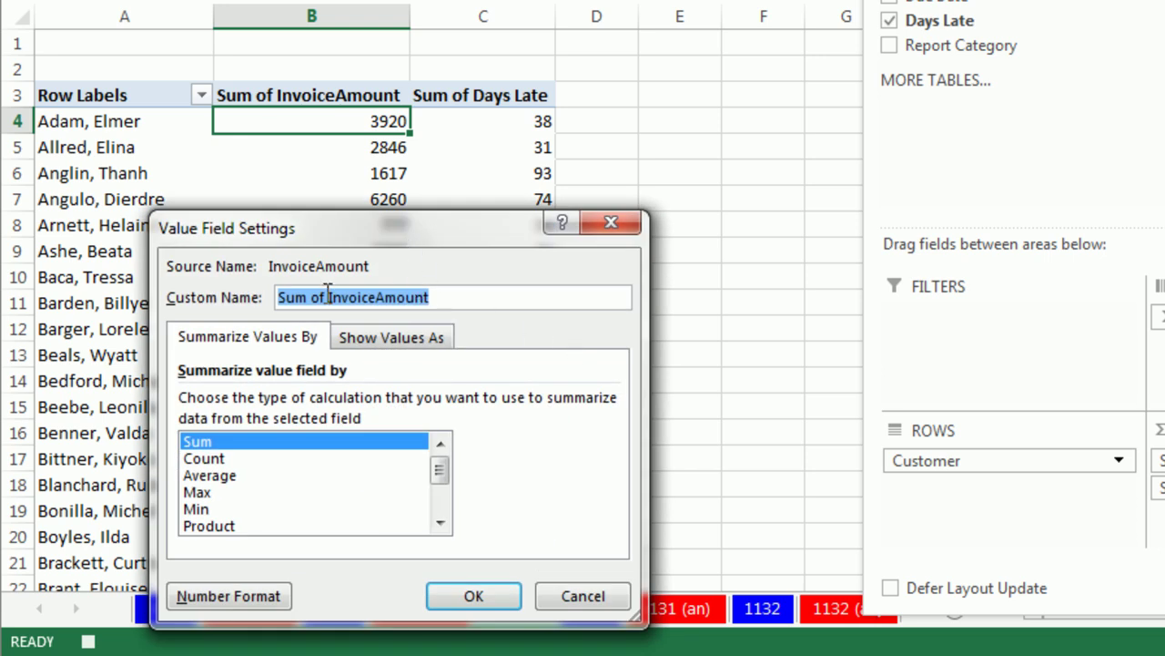
drag(328, 297, 117, 309)
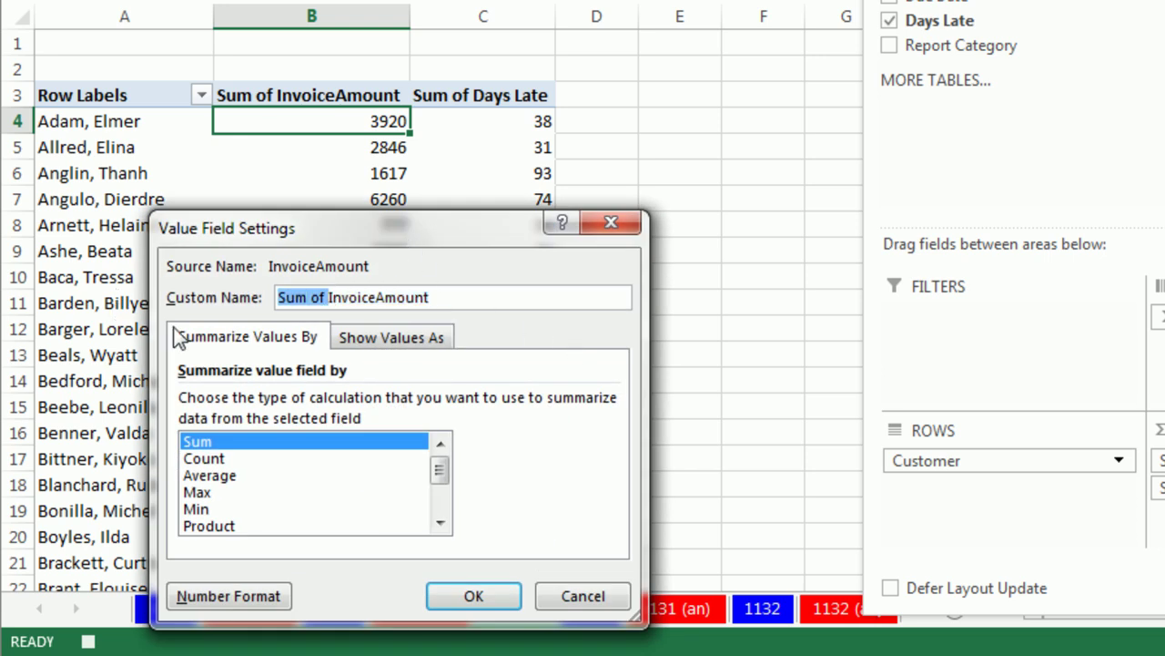
key(Delete)
click(434, 299)
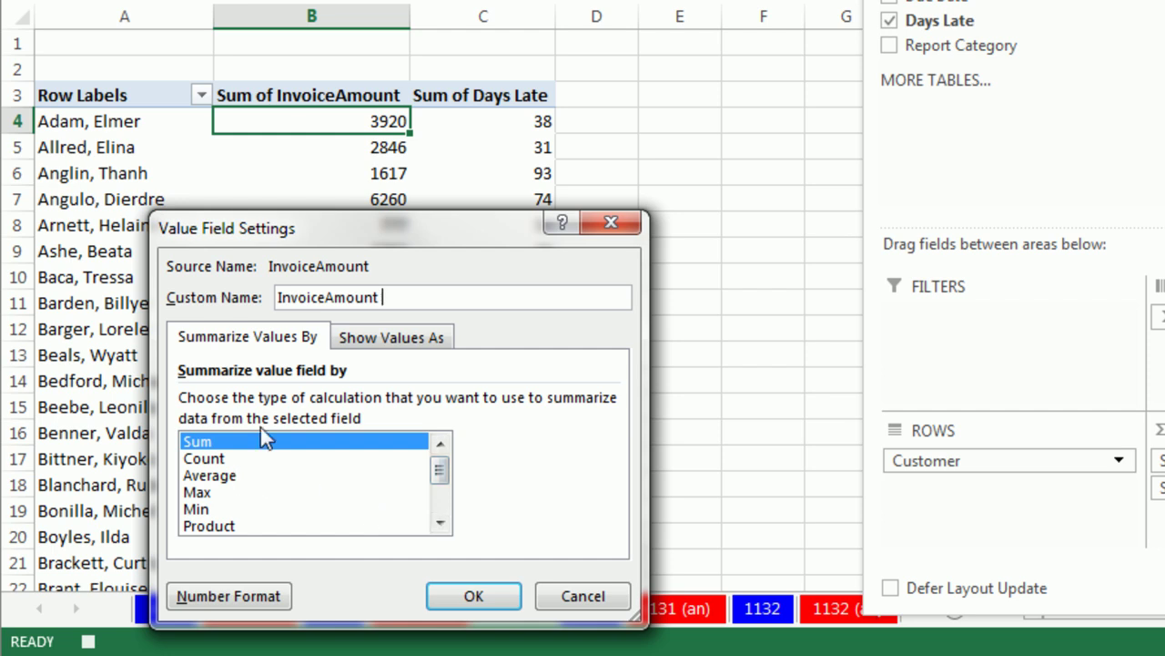
click(233, 598)
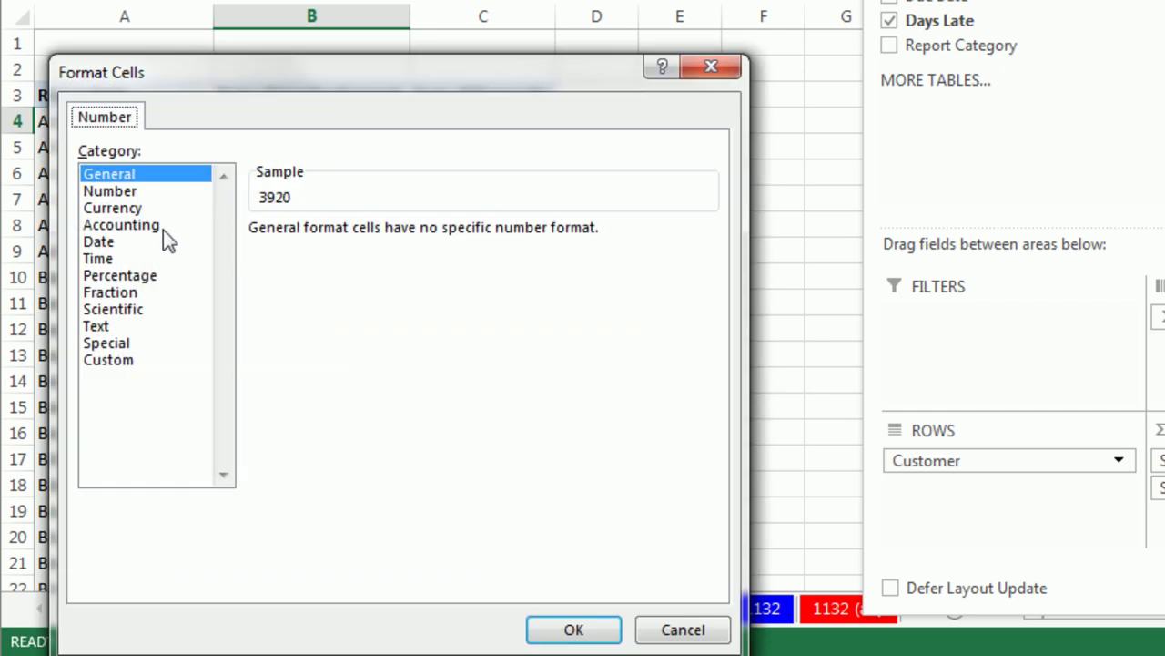
click(109, 211)
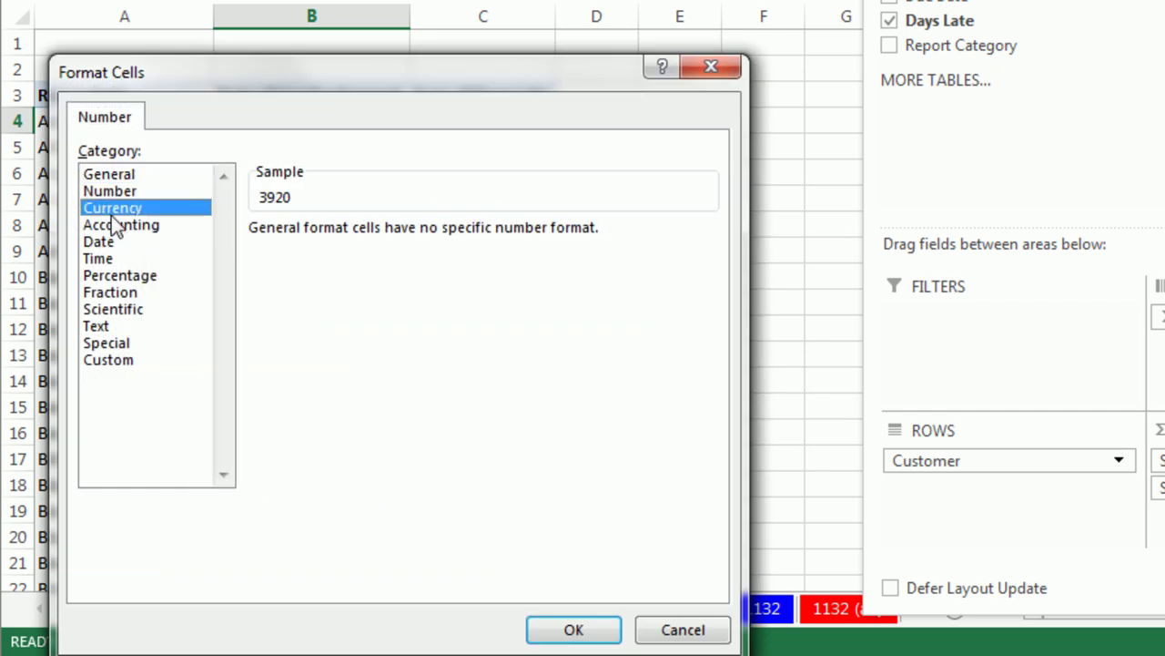
click(568, 628)
click(495, 592)
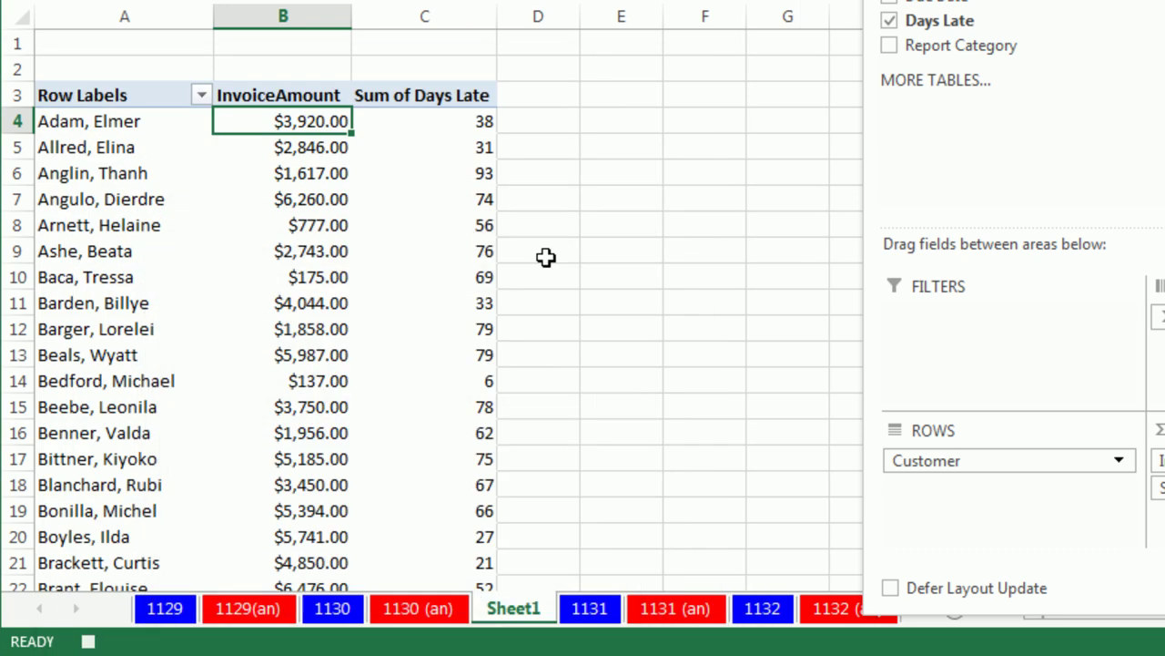
Shorten the Sum of Days Late header in cell C3 to Days Late
double_click(435, 99)
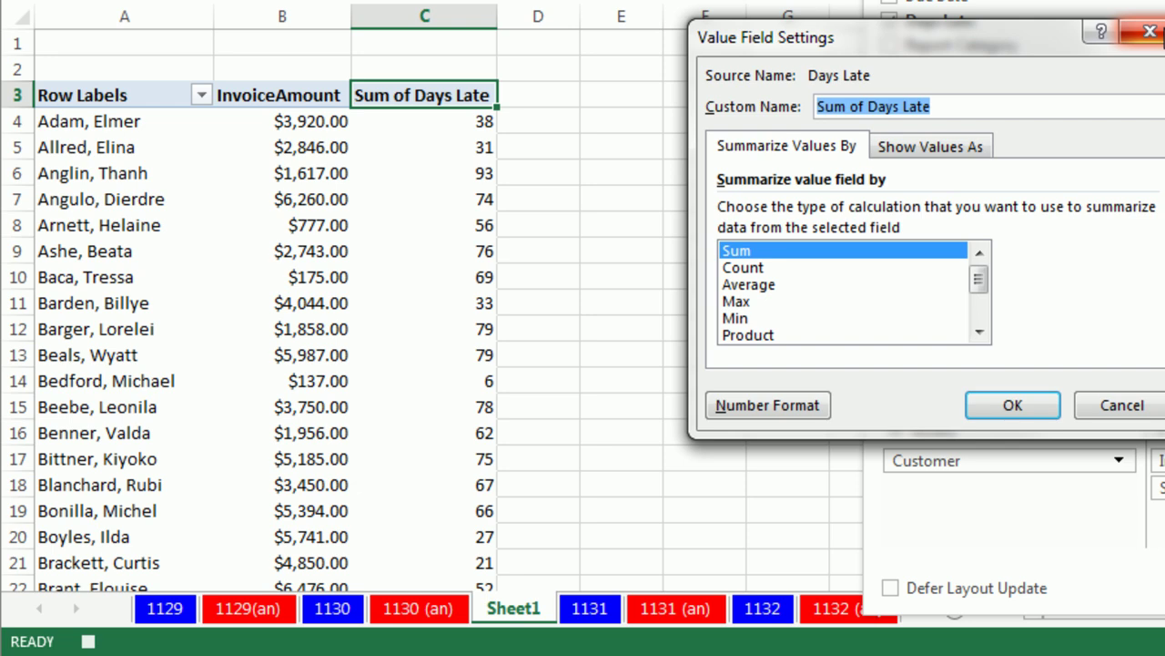
click(1149, 33)
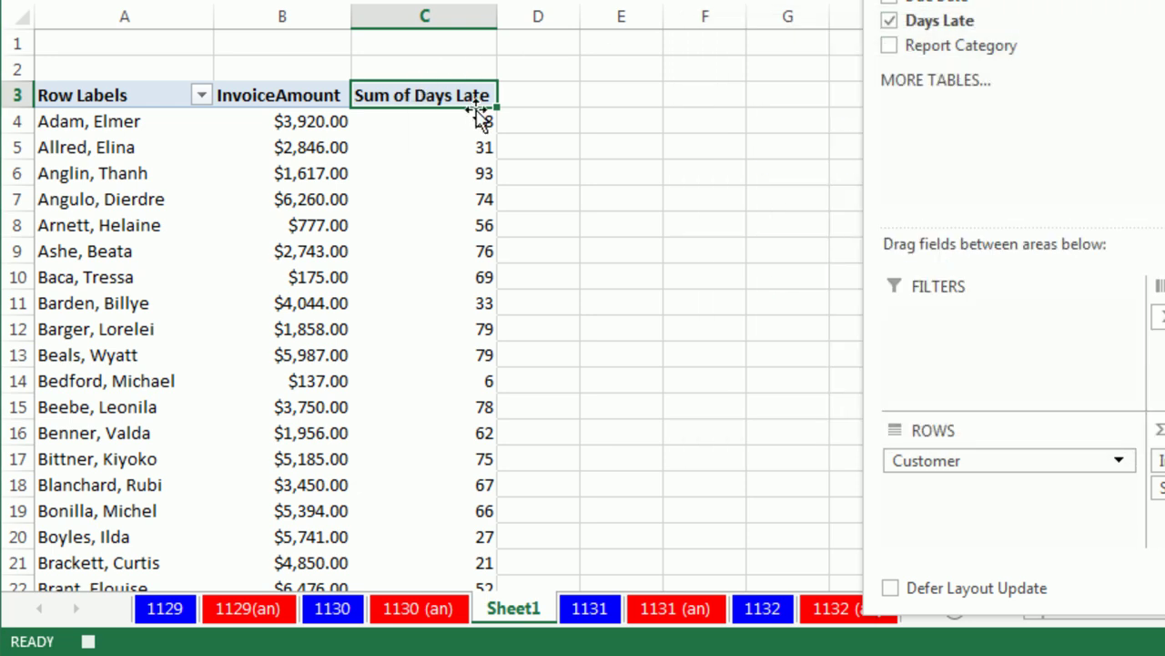
key(F2)
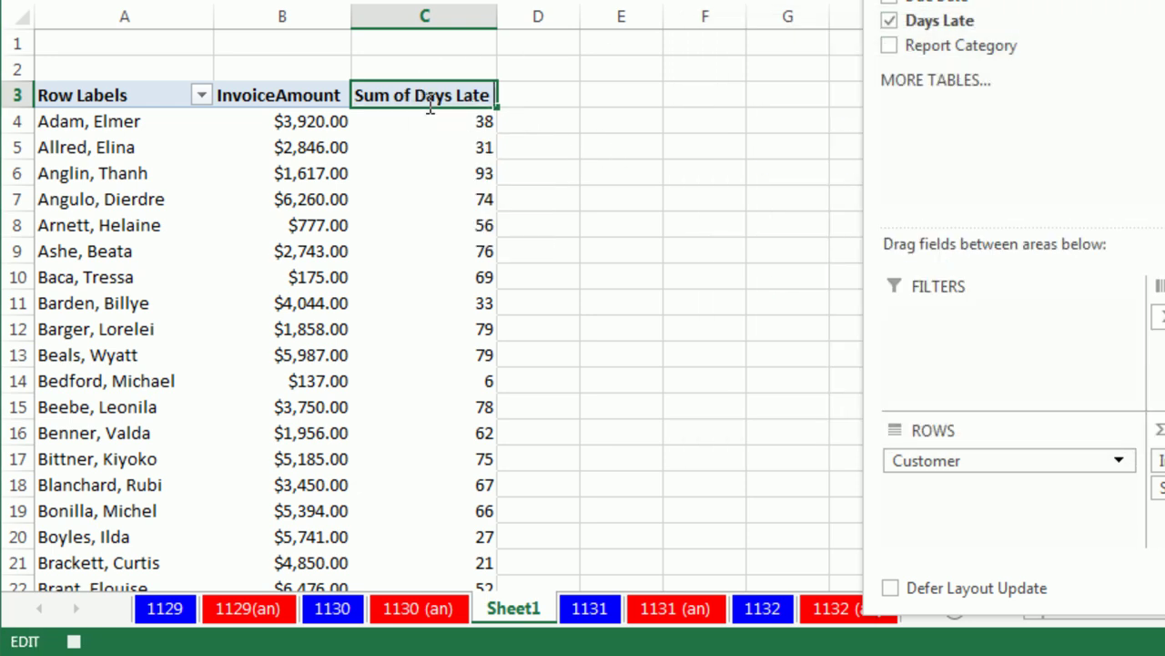
drag(492, 95, 233, 102)
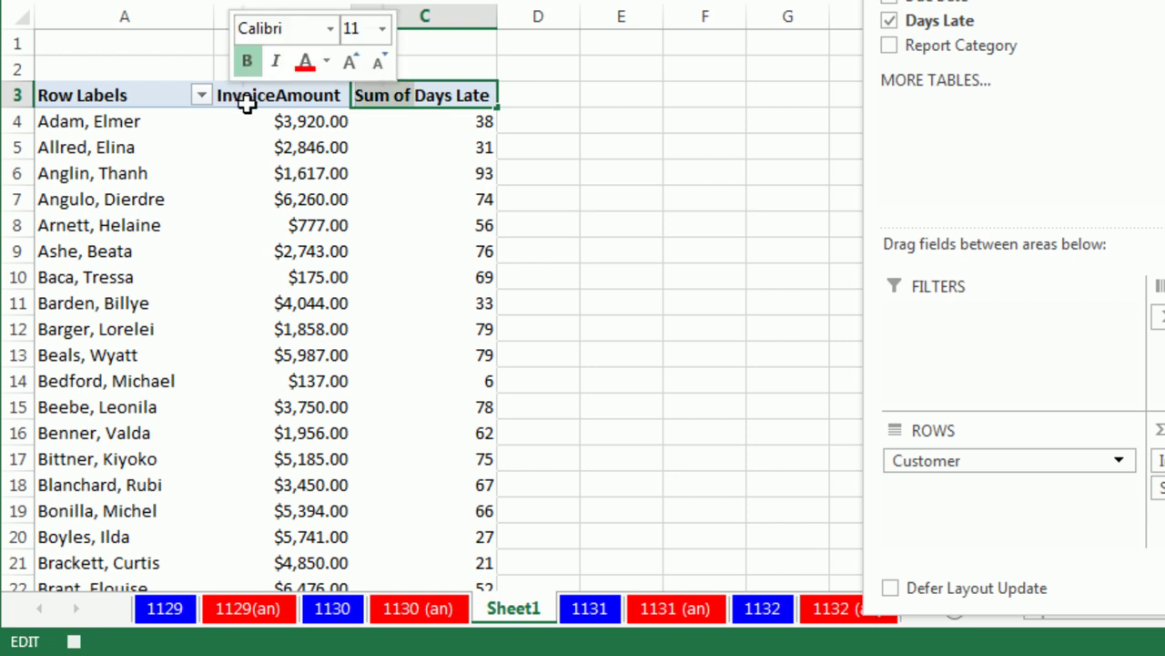
text(Days Late)
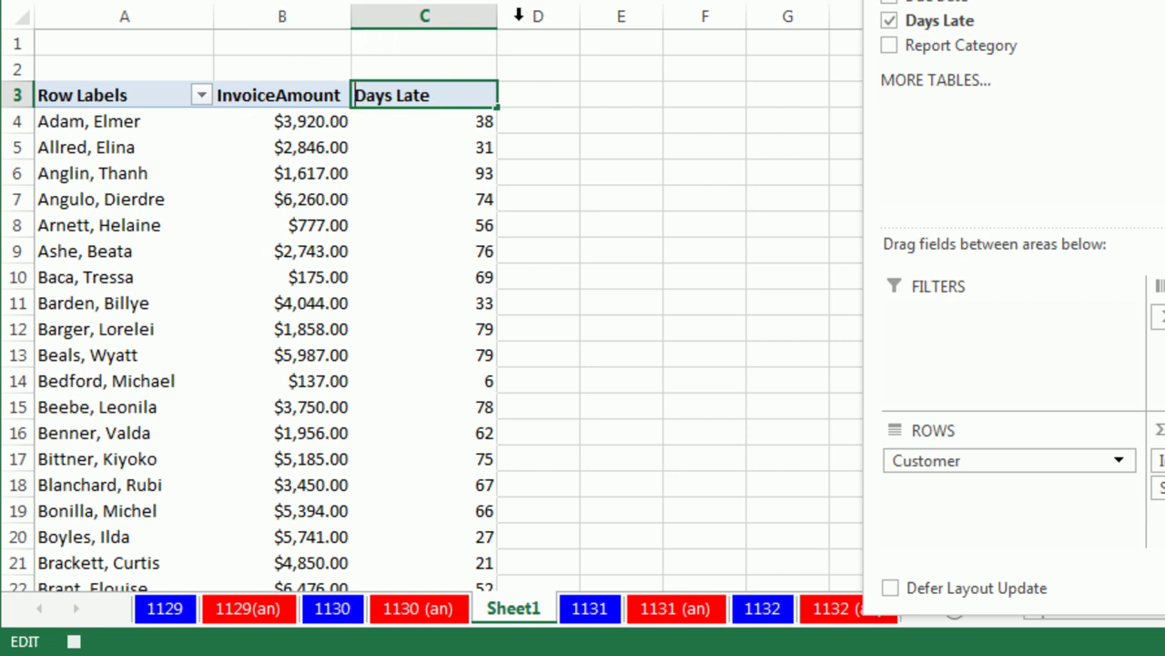
click(462, 121)
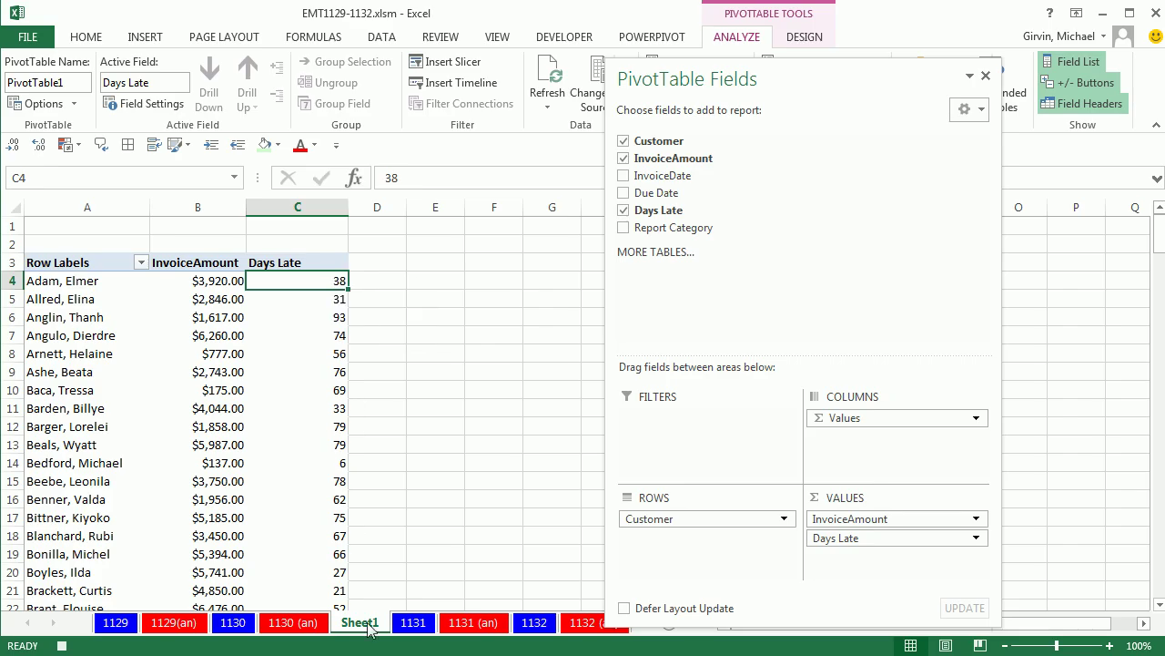
Rename the PivotTable's sheet to PT(1) and add the Report Category field to the Filters area
double_click(365, 622)
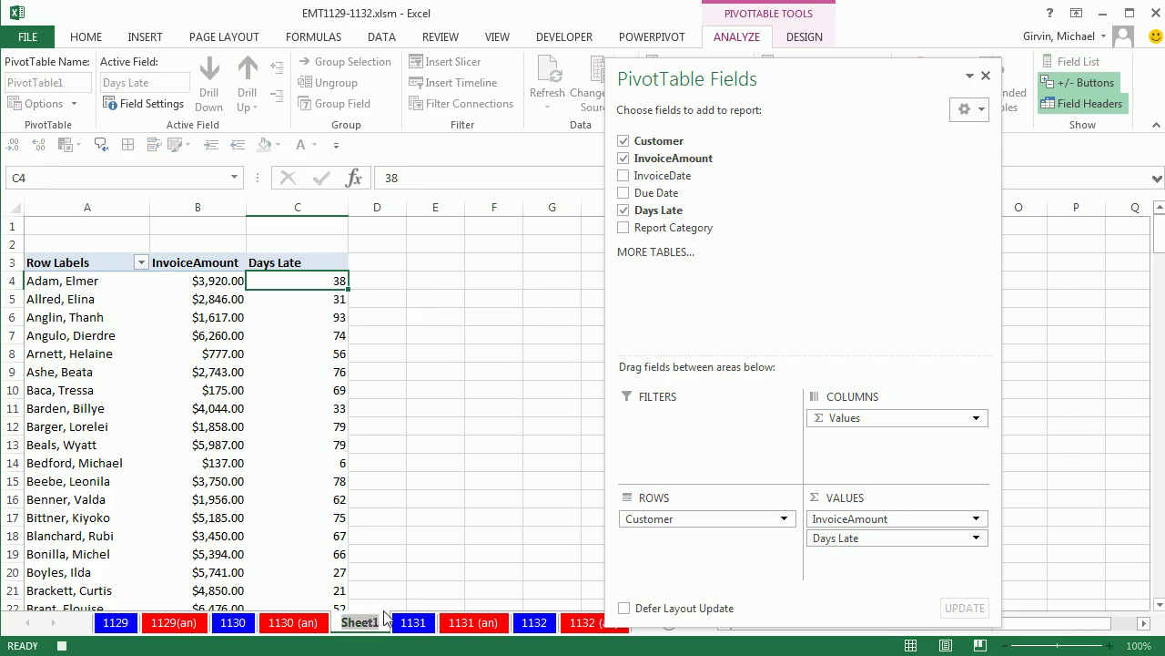
text(PT(1))
key(Return)
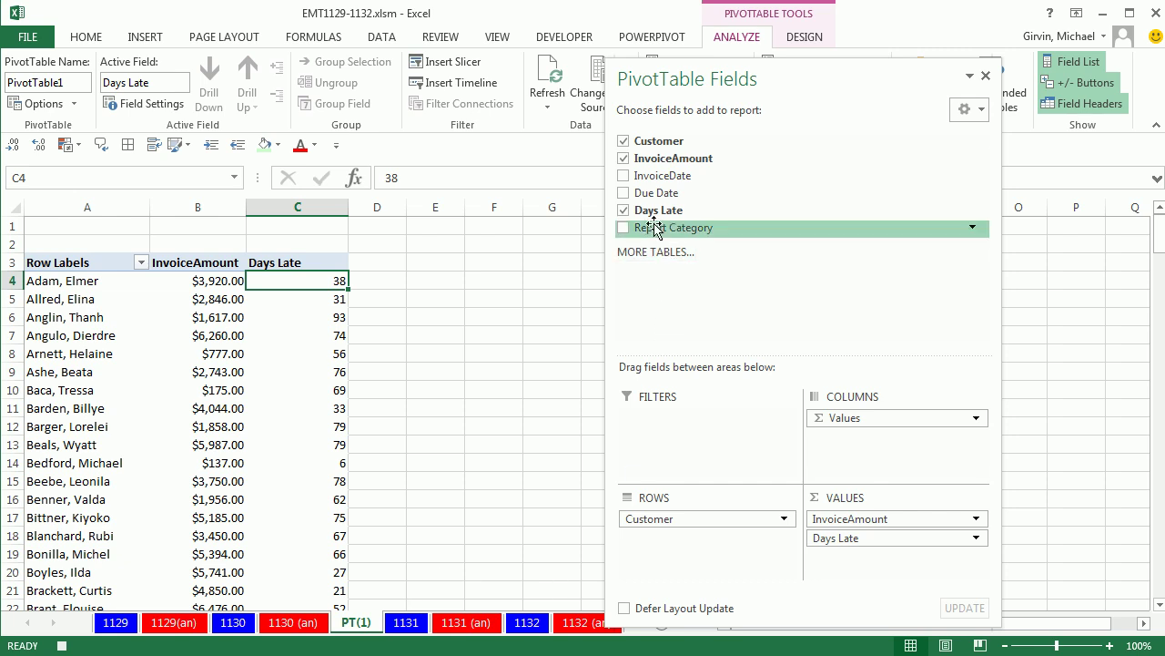
drag(669, 228, 689, 429)
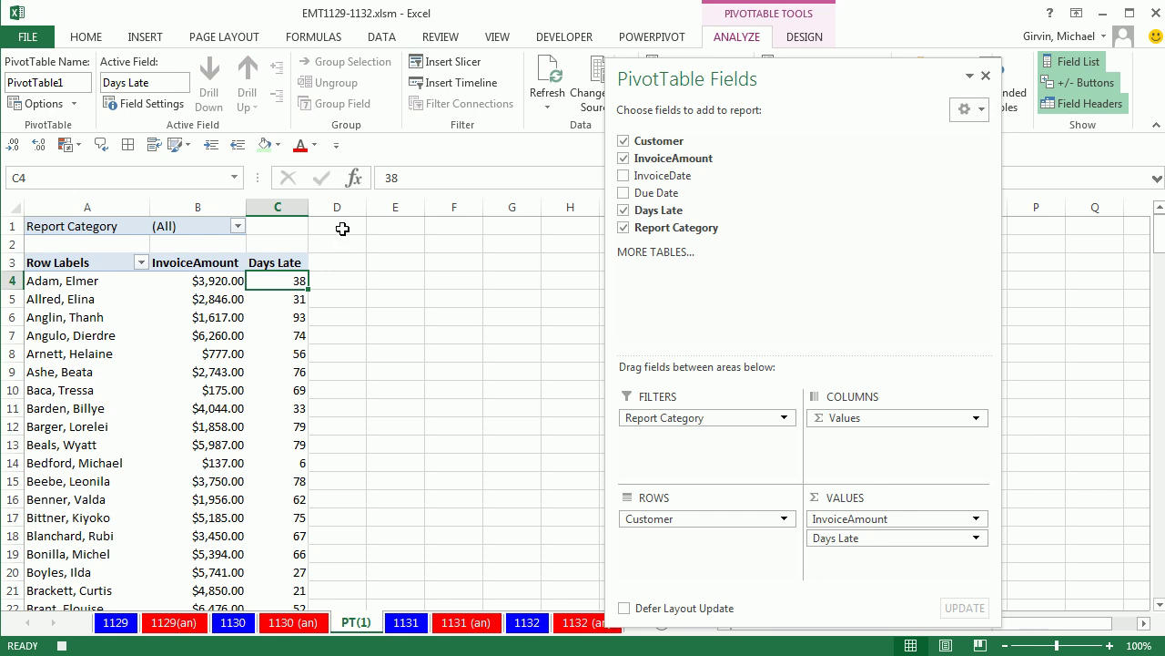
click(75, 104)
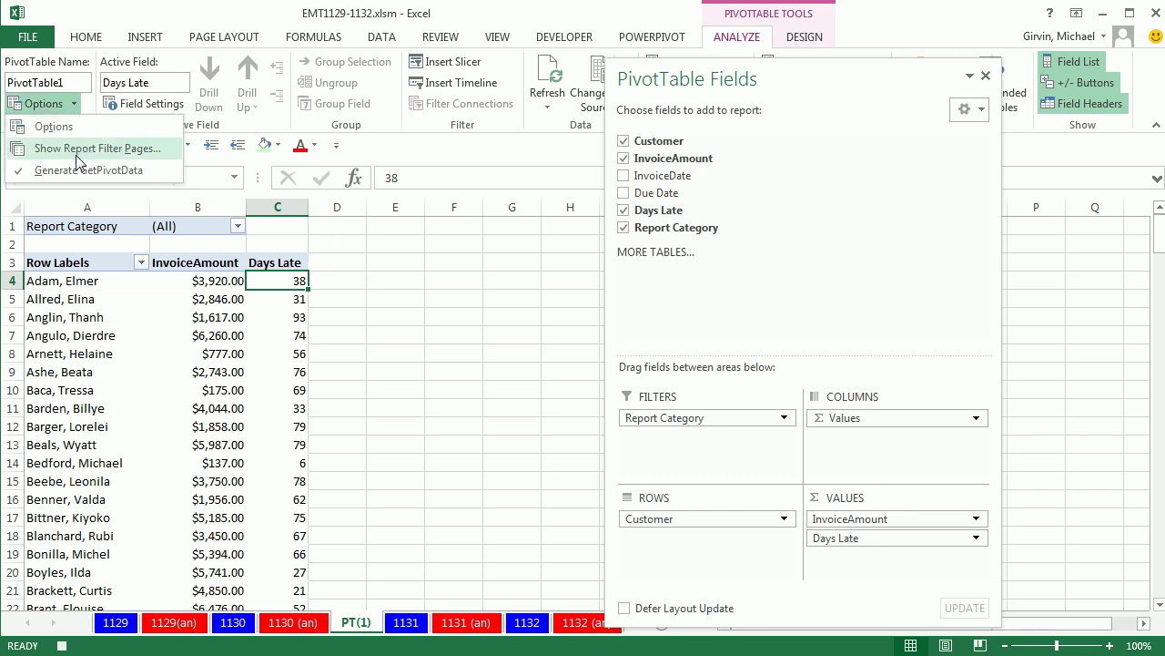
click(77, 151)
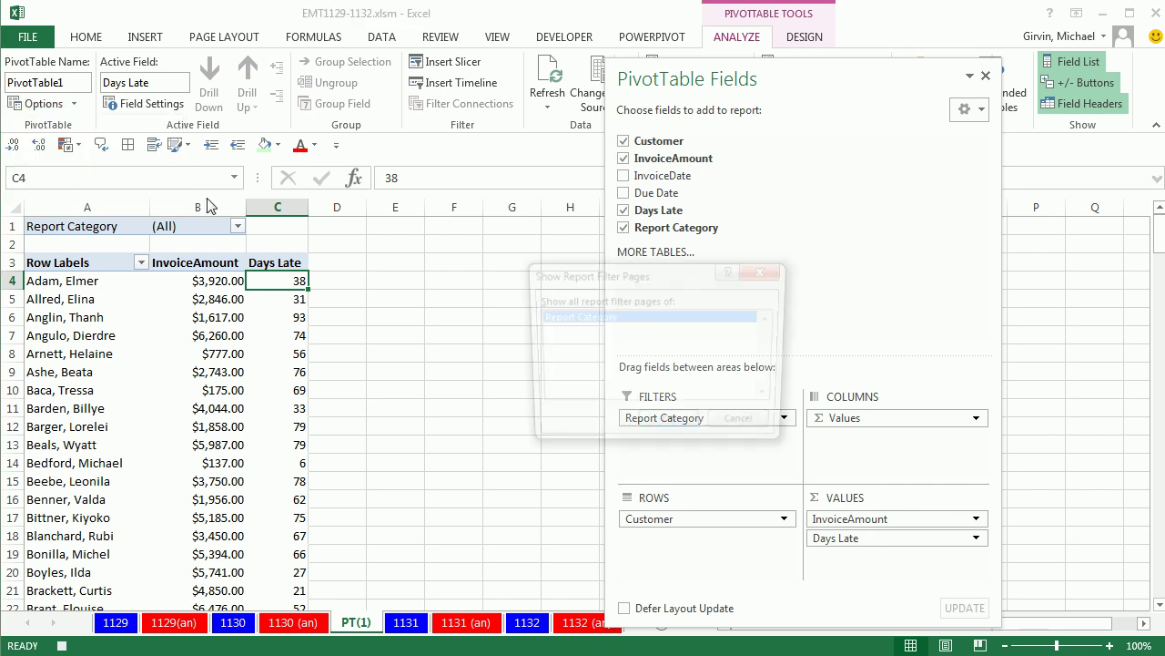
drag(585, 208, 407, 258)
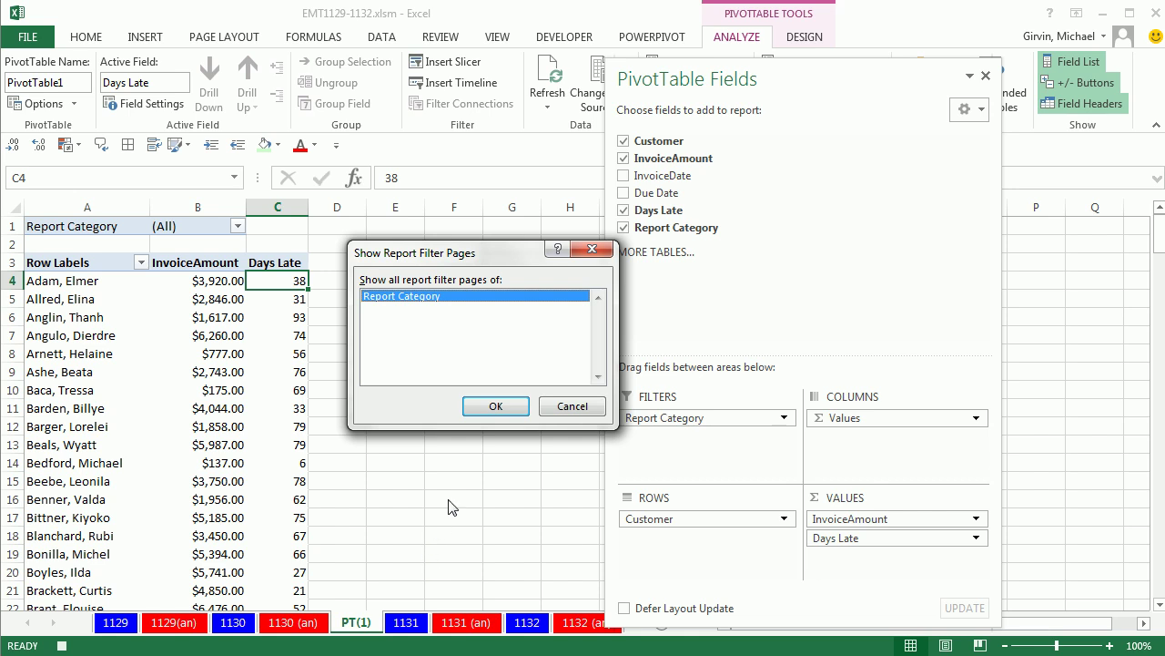
key(Escape)
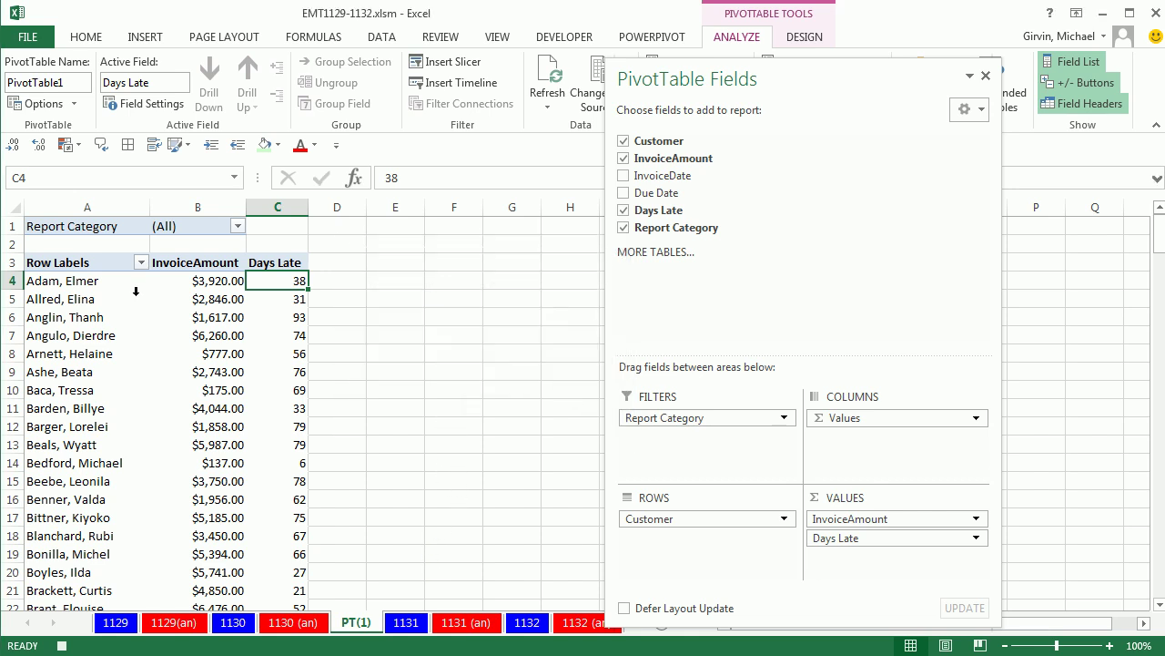
Change the PivotTable's report layout to Tabular Form
click(91, 265)
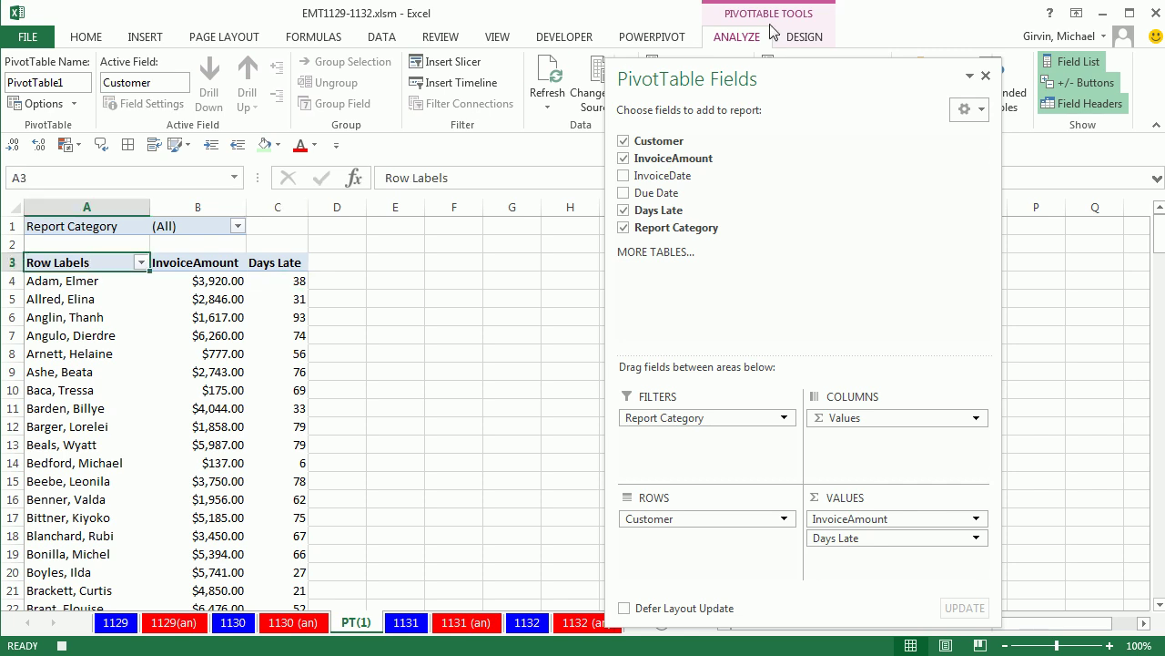
drag(846, 77, 960, 91)
click(816, 41)
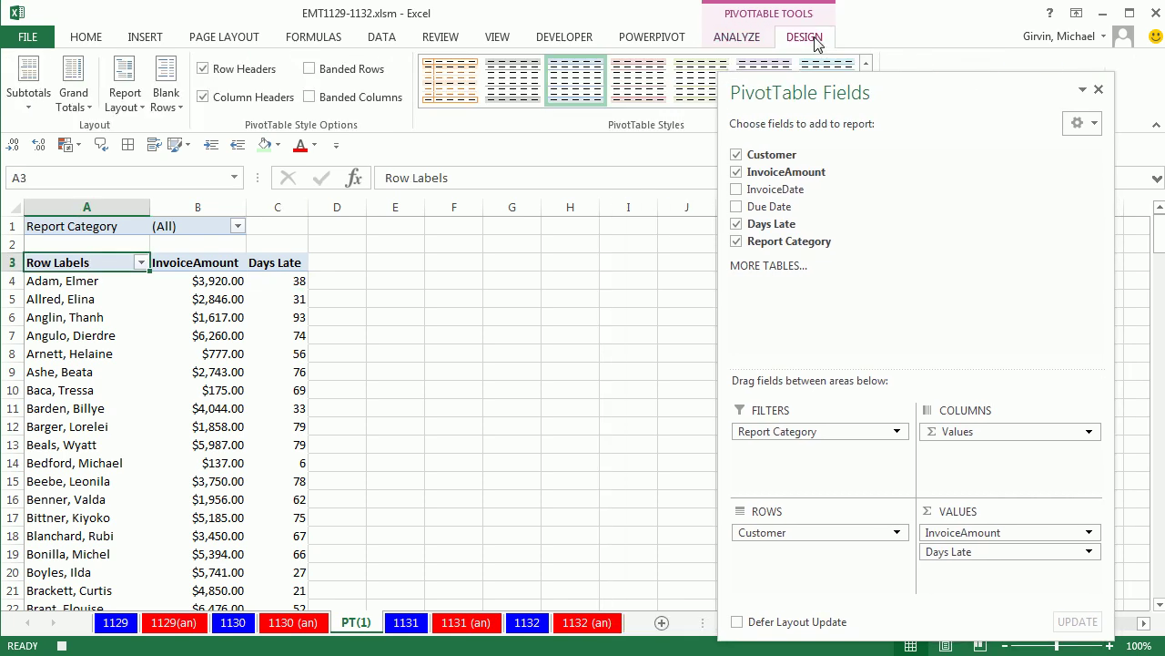
click(125, 102)
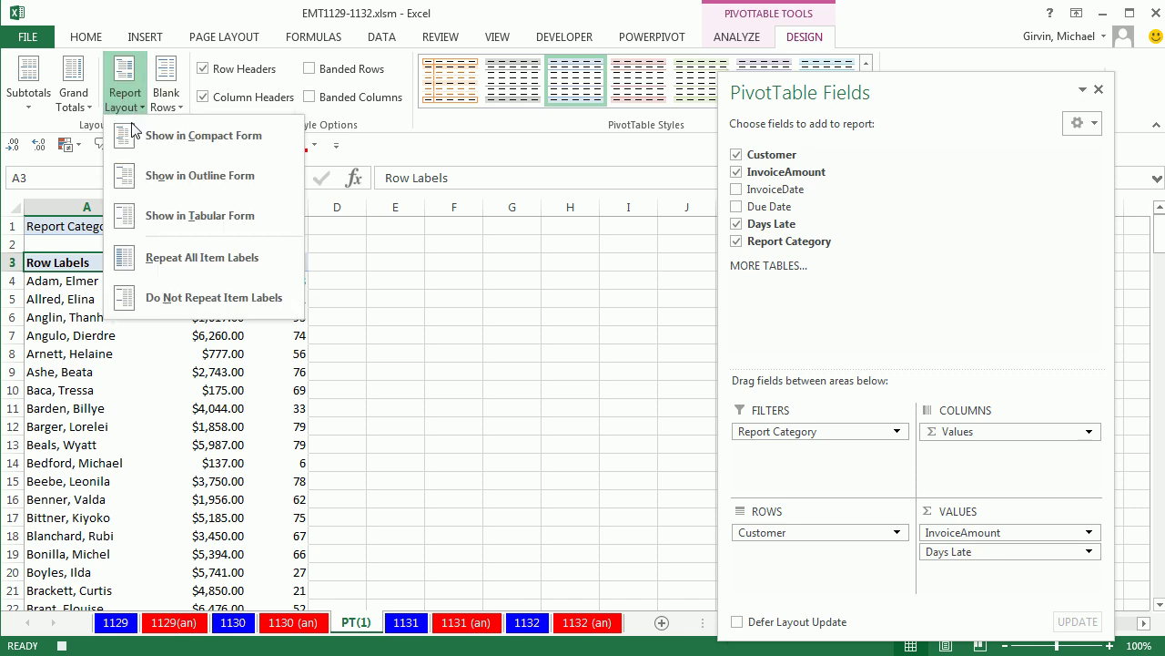
click(178, 219)
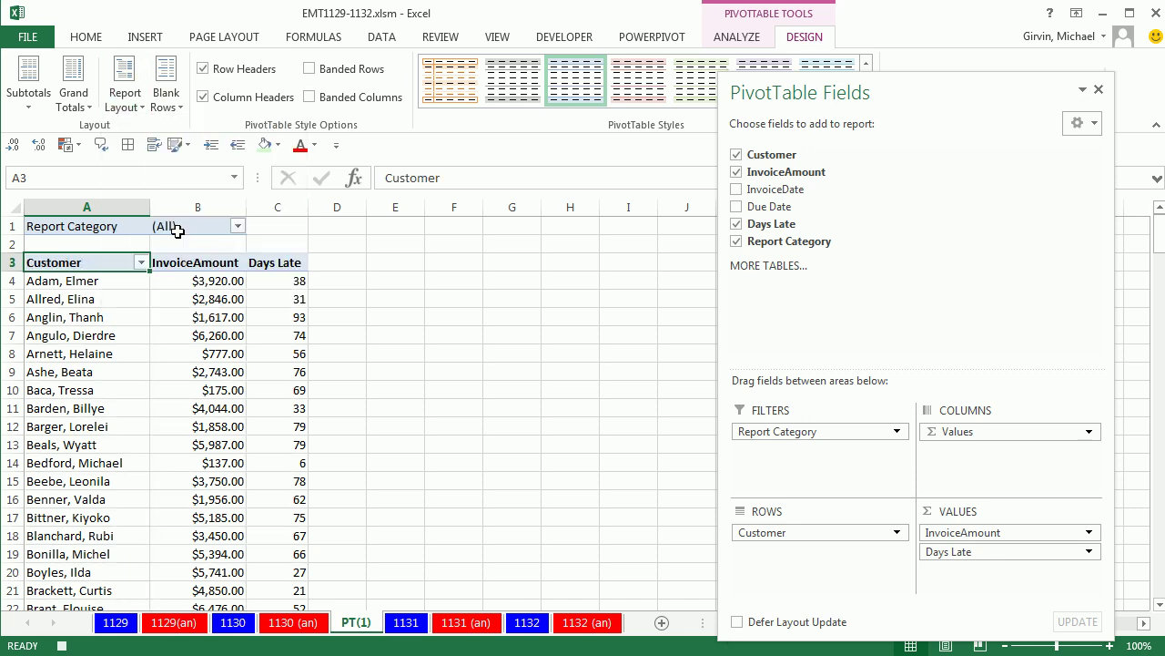
Generate a separate sheet for each Report Category value with Show Report Filter Pages
click(755, 40)
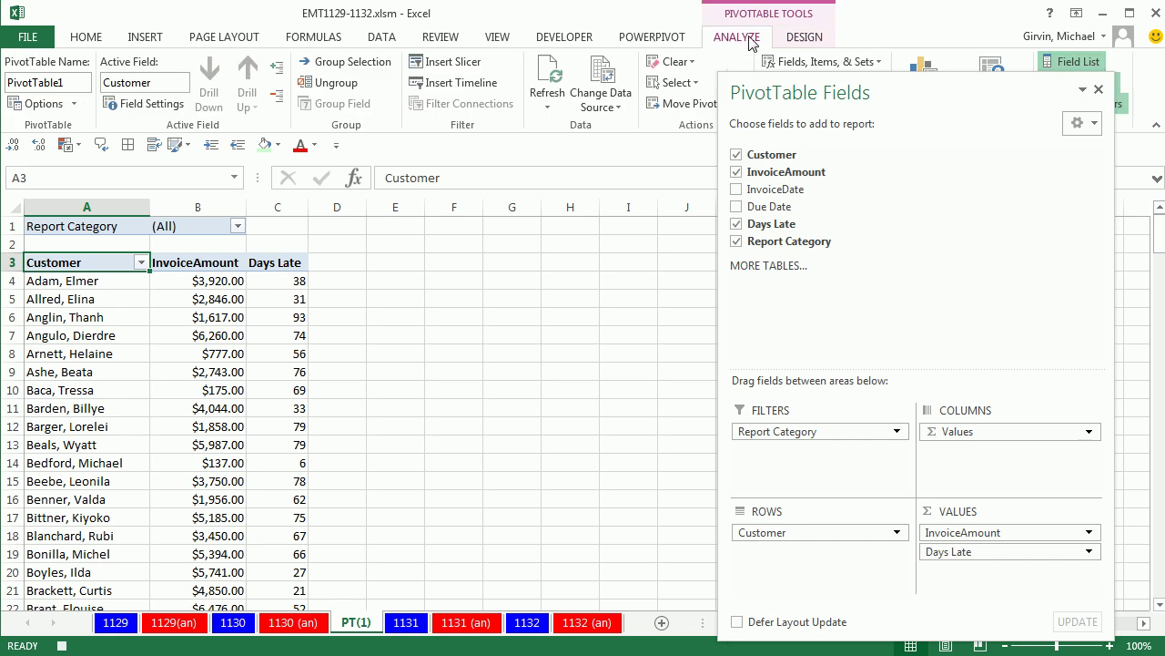
click(75, 104)
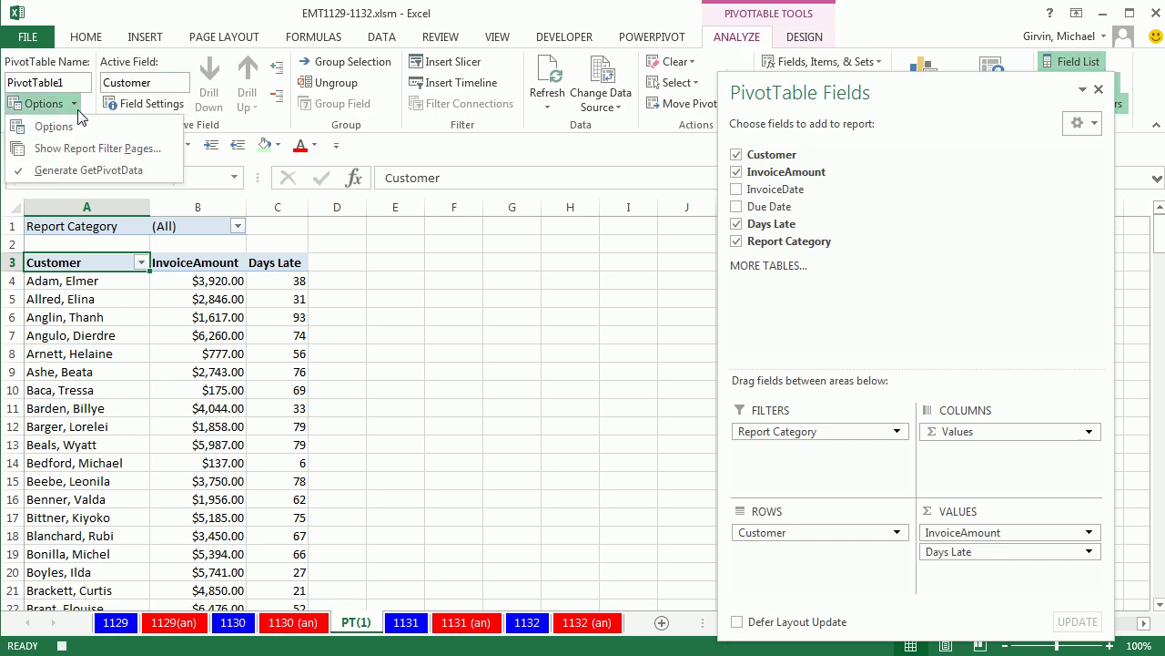
click(82, 149)
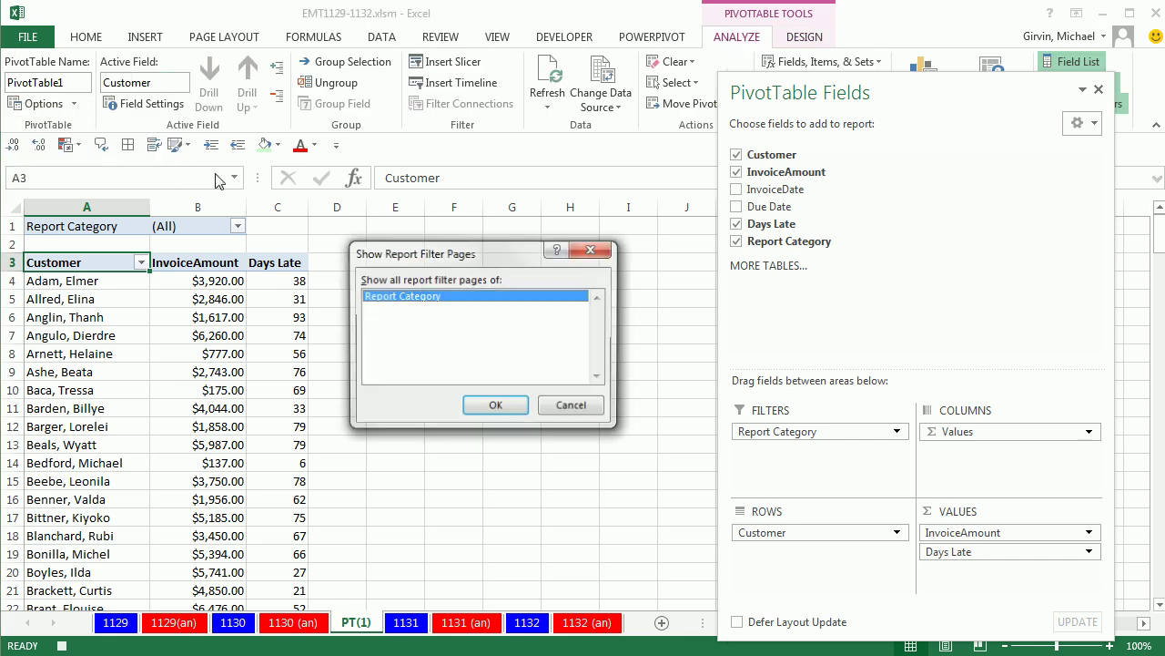
click(492, 414)
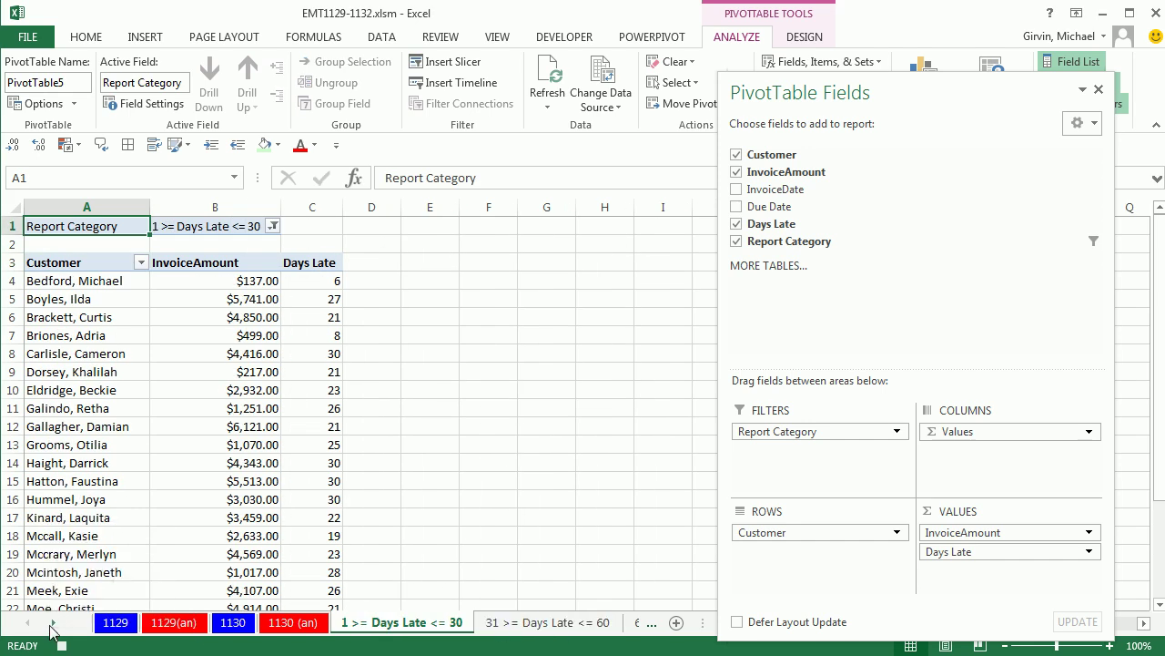
Examine the aging report sheets from 31 to 60 days late through 90 to 365 days late
click(53, 623)
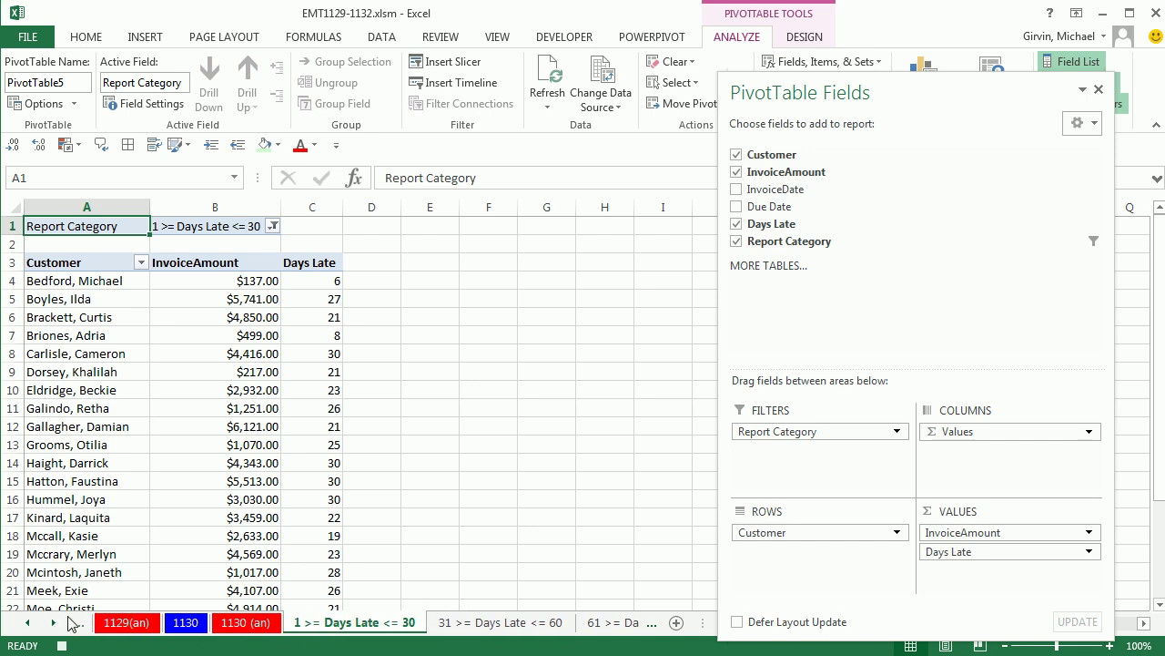
click(54, 622)
click(54, 622)
click(54, 622)
click(54, 623)
click(201, 623)
click(287, 624)
click(462, 623)
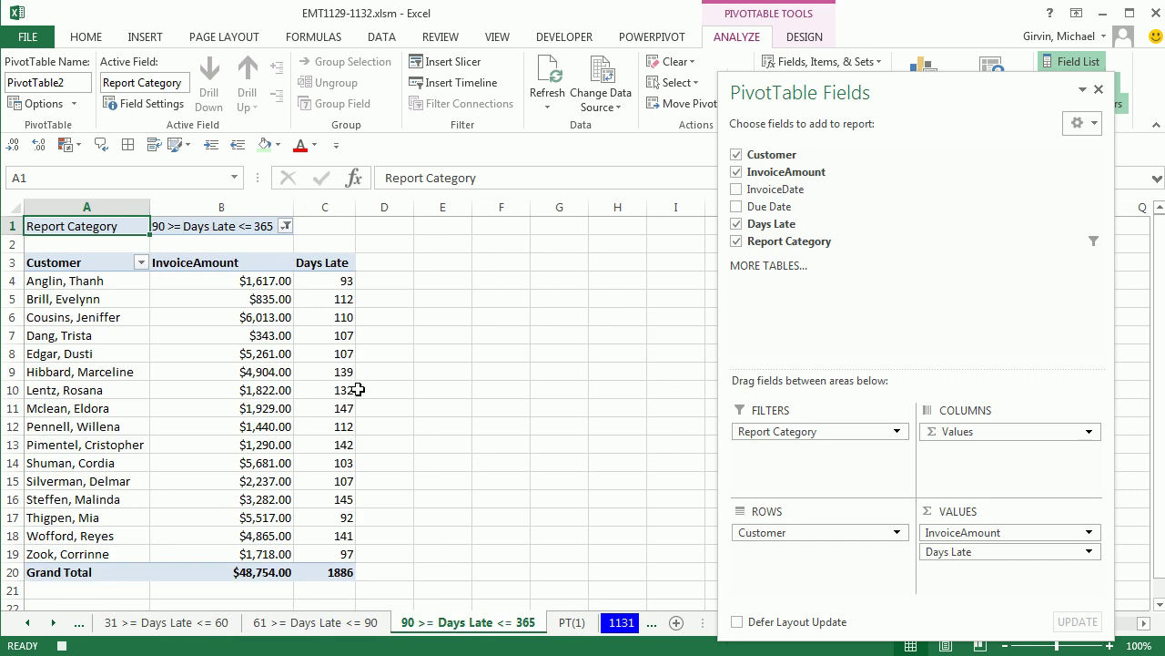
click(28, 623)
click(27, 623)
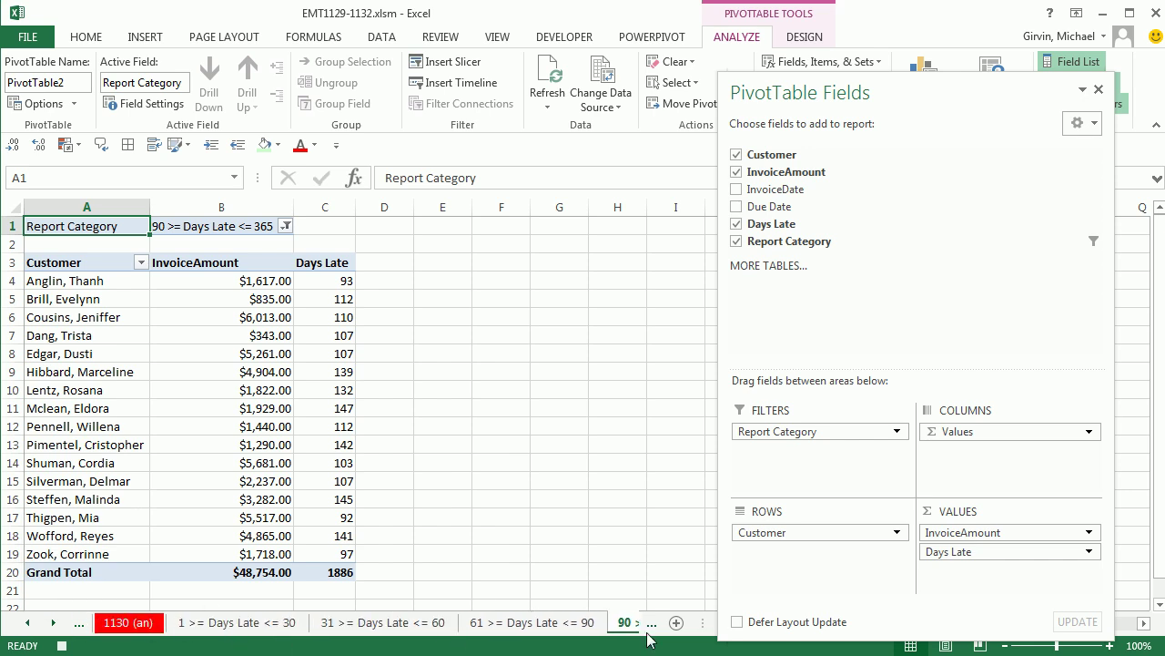
Delete all four generated report sheets together, from 1 >= Days Late <= 30 through 90 >= Days Late <= 365
shift+click(222, 627)
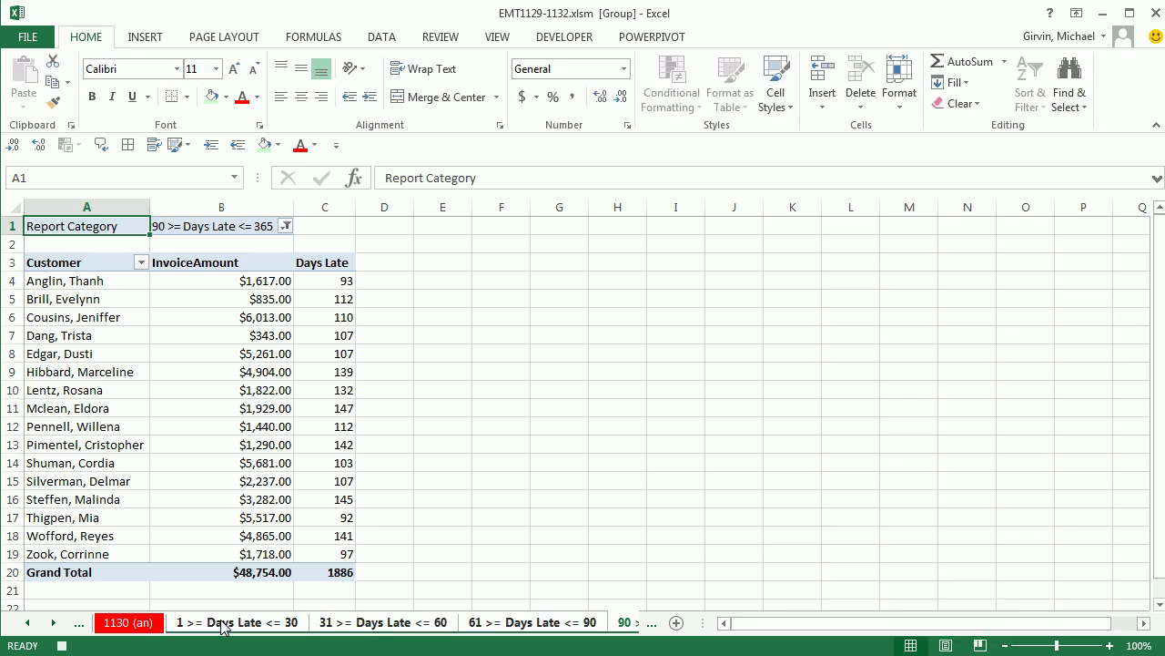
right_click(224, 627)
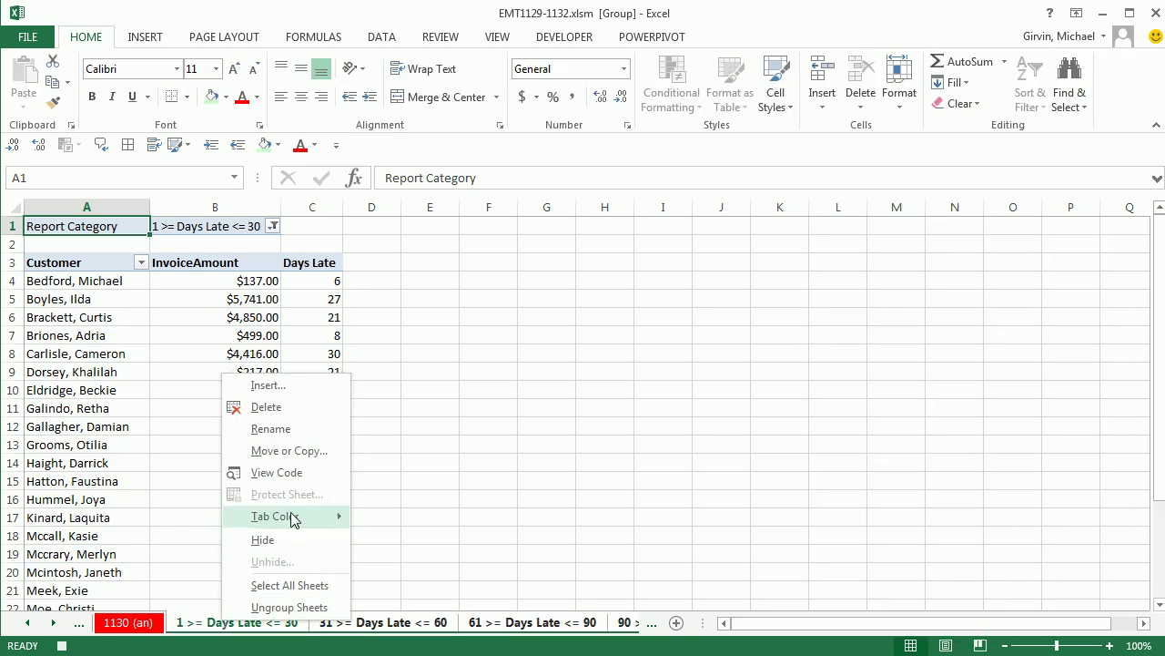
click(284, 408)
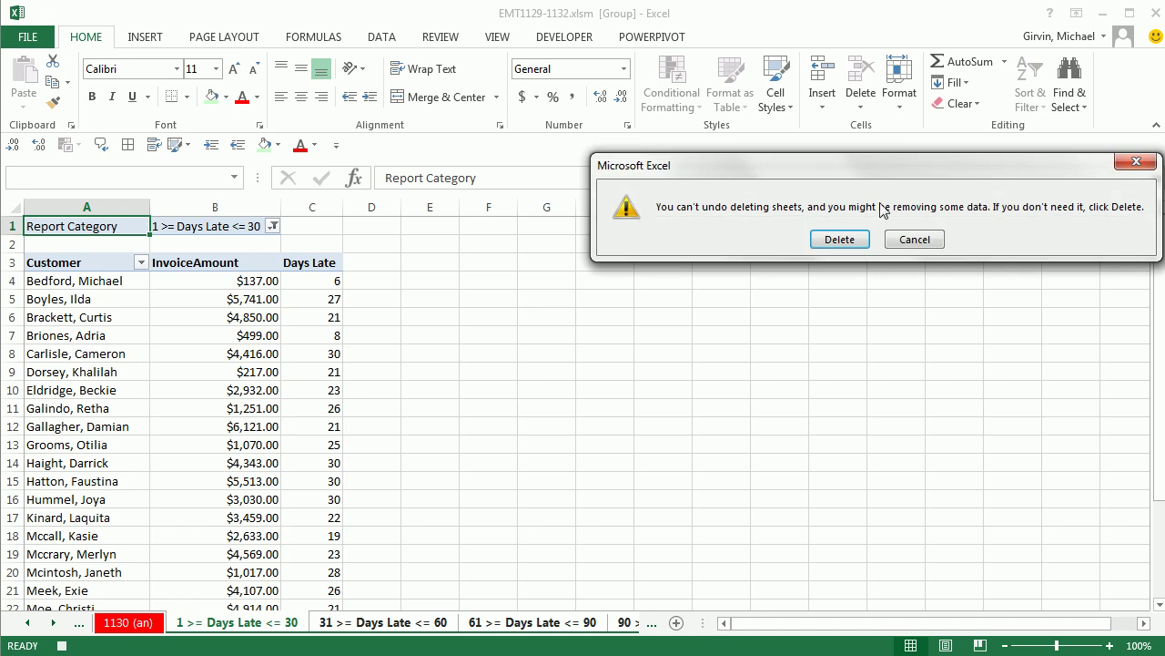
drag(879, 174, 425, 341)
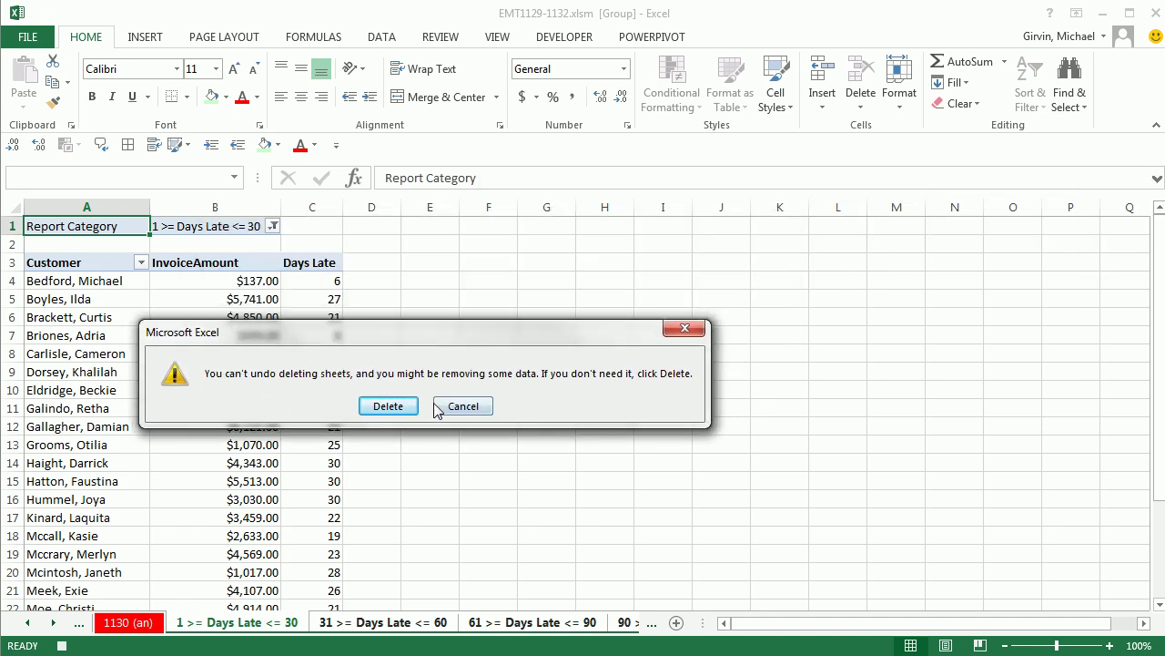
click(388, 406)
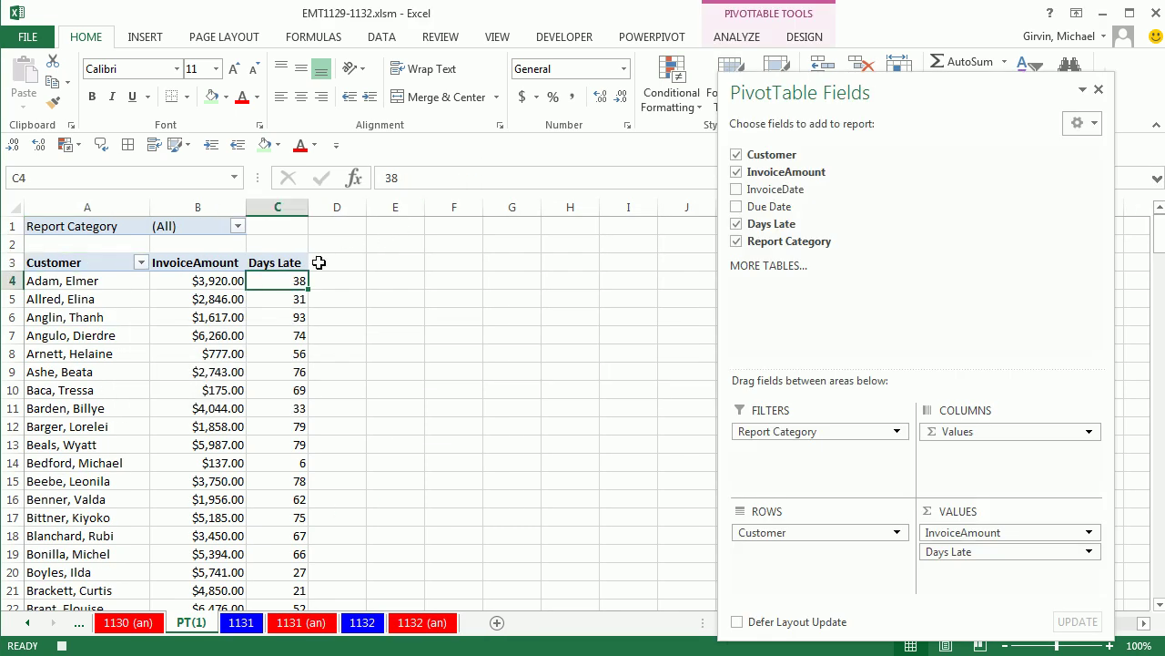
Sort the PivotTable on sheet PT(1) by Days Late from largest to smallest
right_click(287, 277)
mouse_move(326, 379)
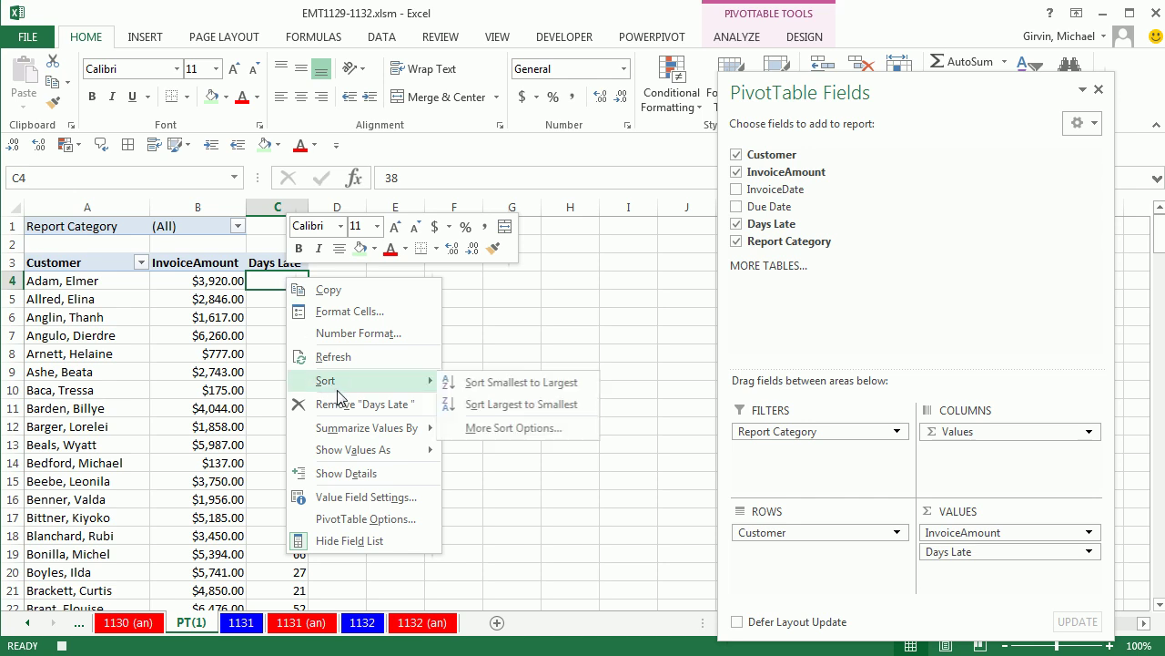
click(489, 406)
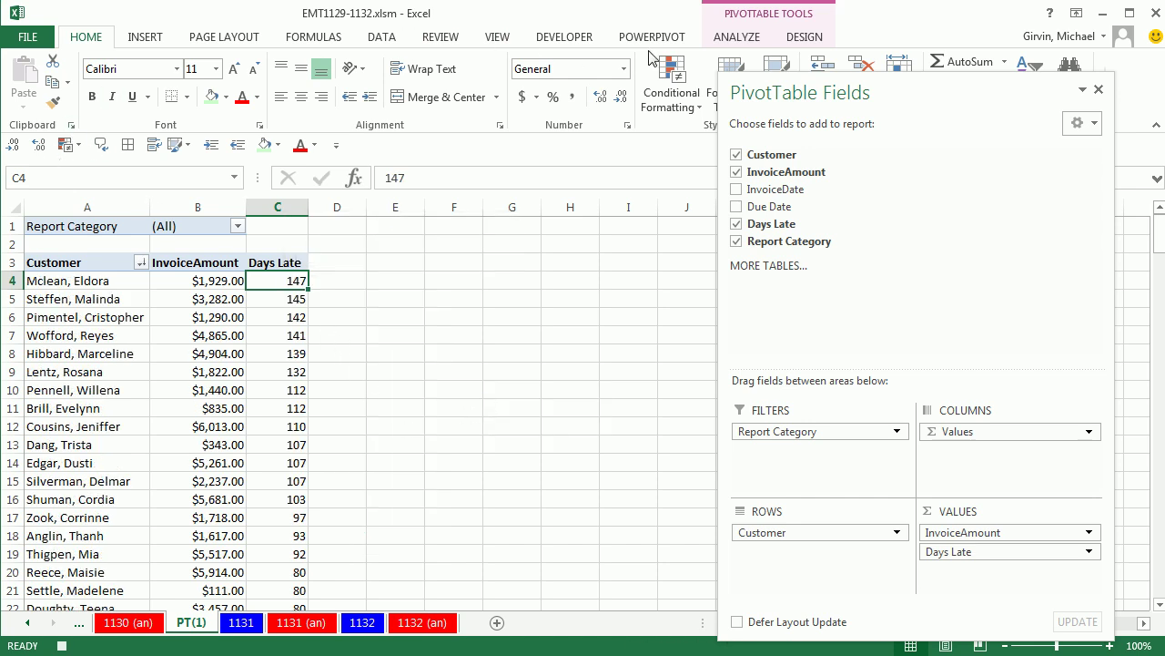
Use Show Report Filter Pages on Report Category to generate a sheet per category from the sorted PivotTable
click(742, 39)
click(74, 104)
click(82, 148)
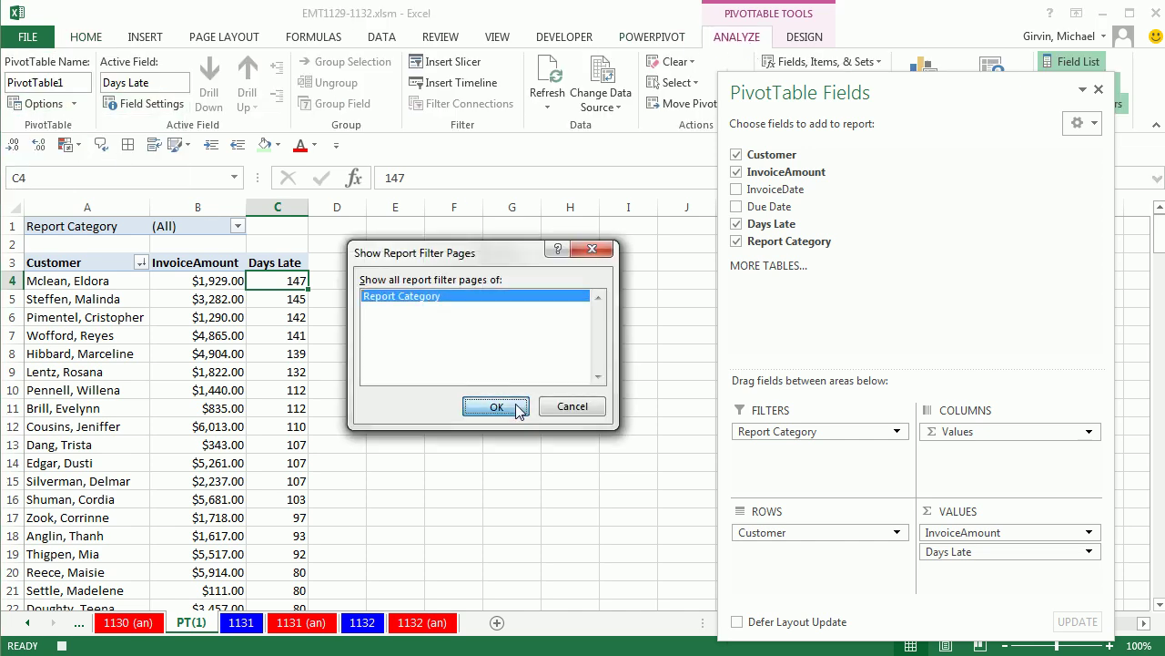
click(499, 408)
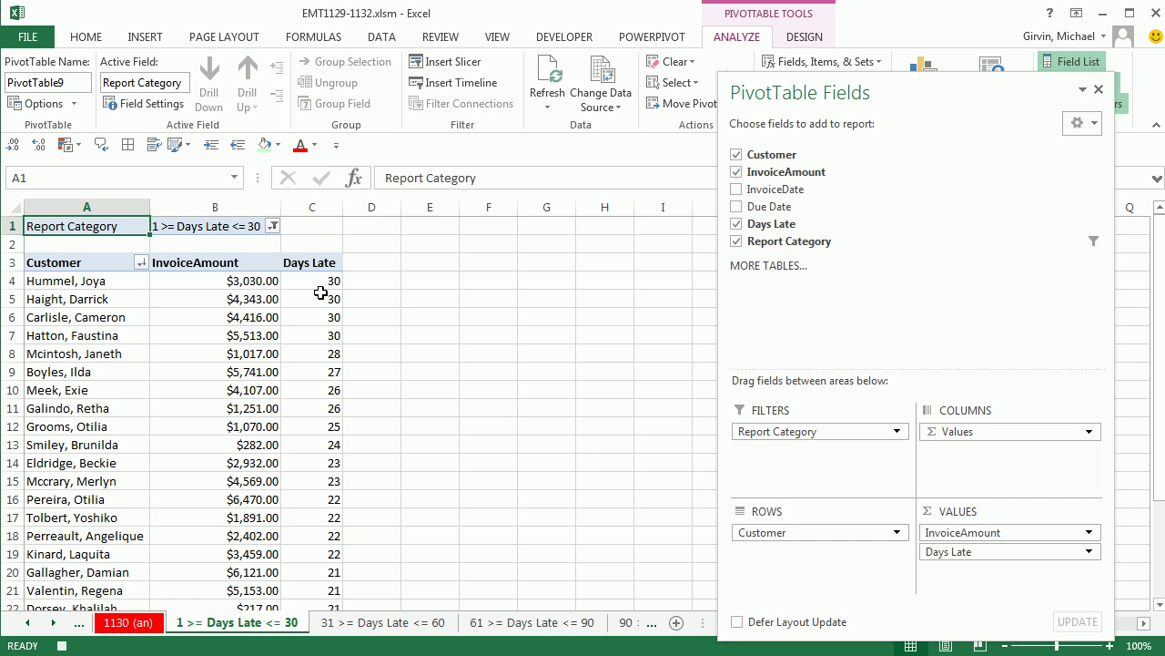
Review the sorted aging report sheets from 31 to 60 through 90 to 365 days late, then return to source sheet 1131
click(402, 630)
click(532, 630)
click(623, 624)
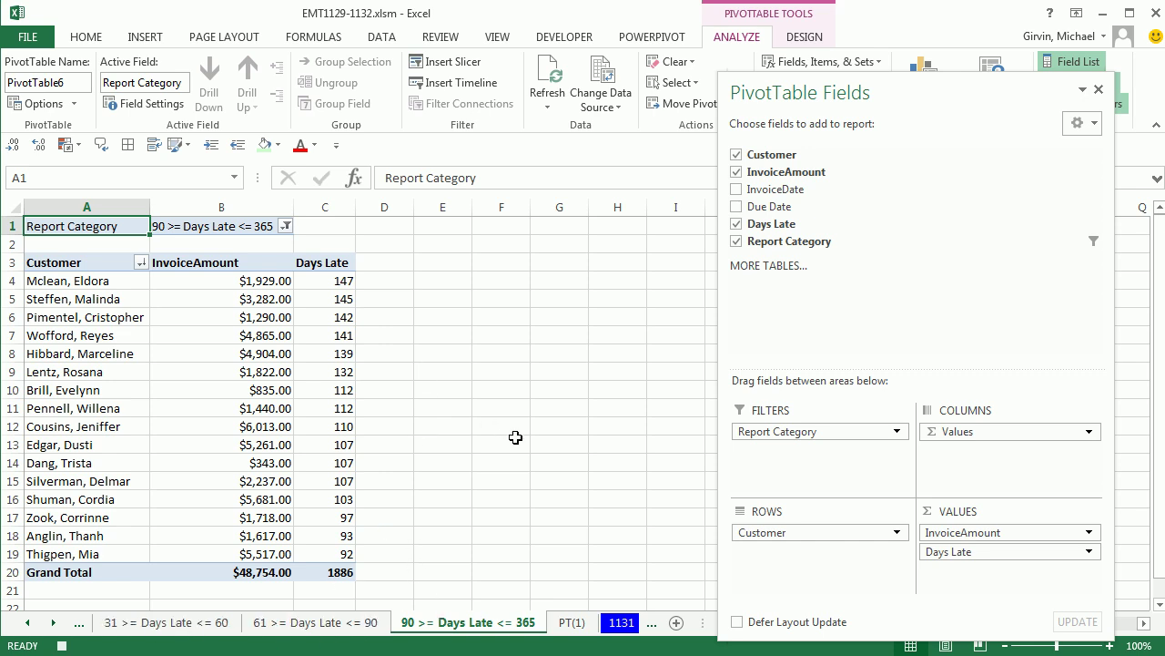
click(574, 624)
click(621, 623)
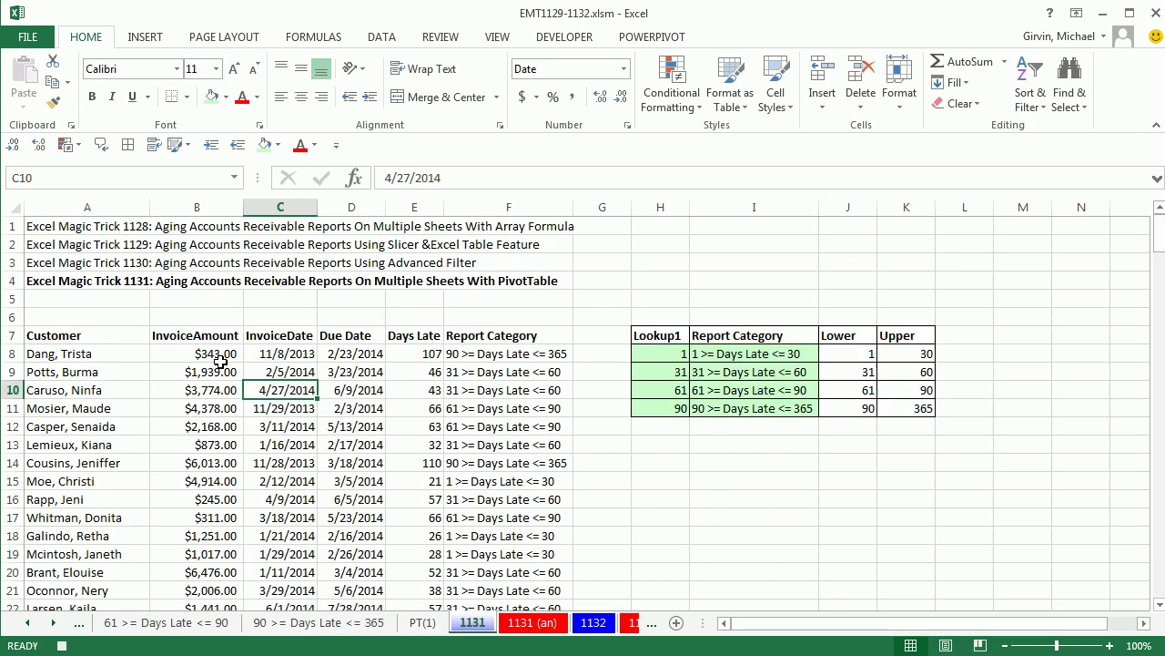